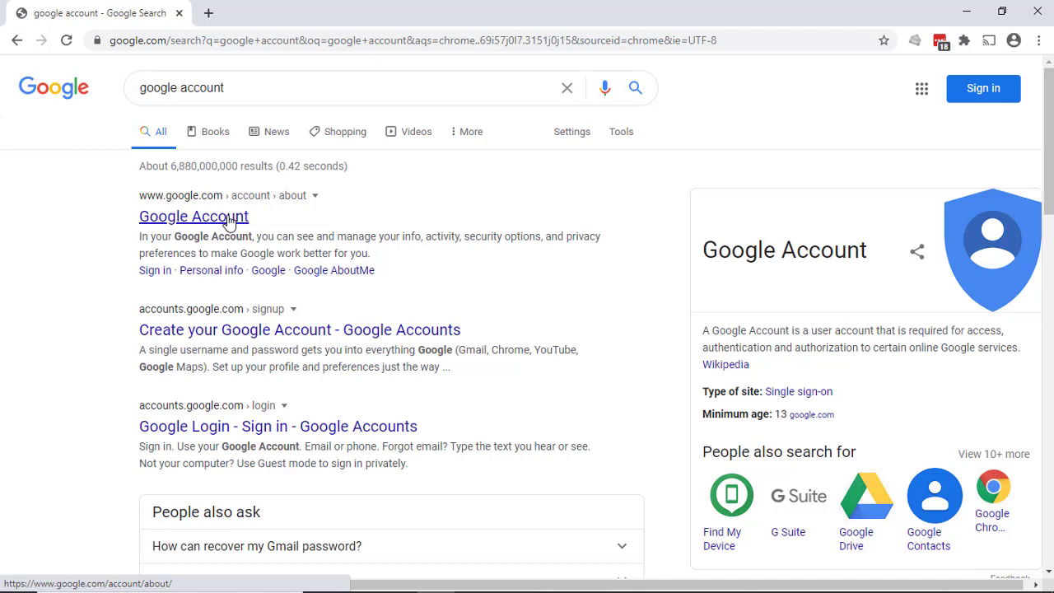
Open the Google Account creation form from the search results and enter the account holder's first and last name
click(229, 219)
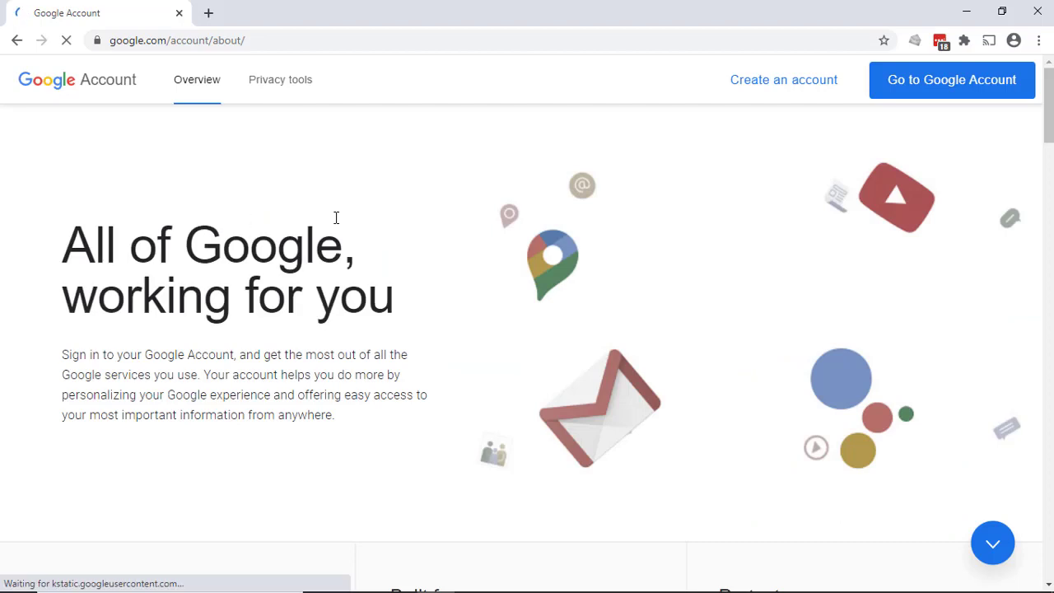
click(800, 88)
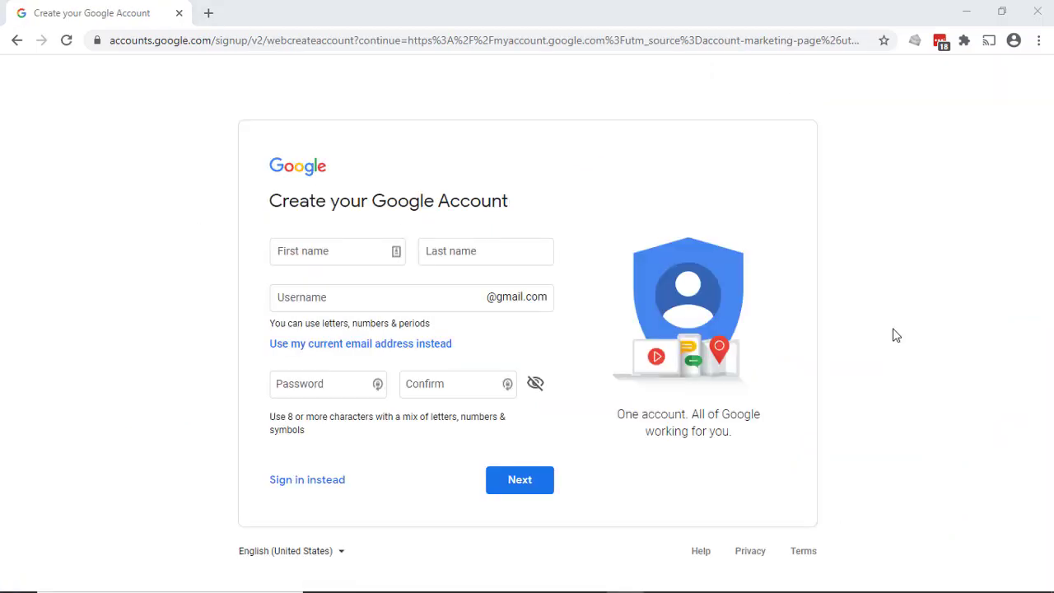
click(345, 260)
click(345, 259)
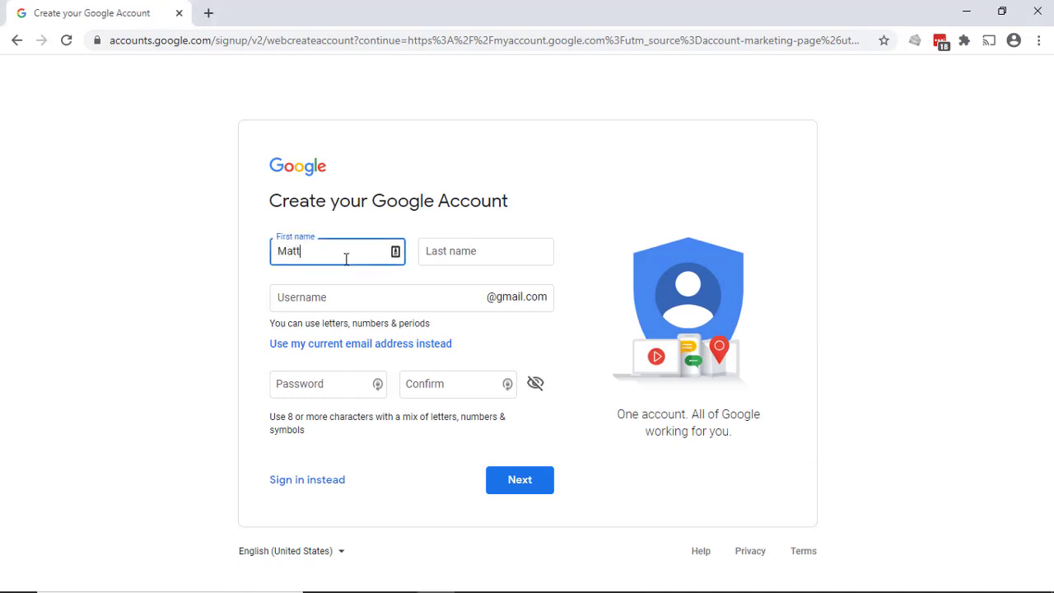
key(Tab)
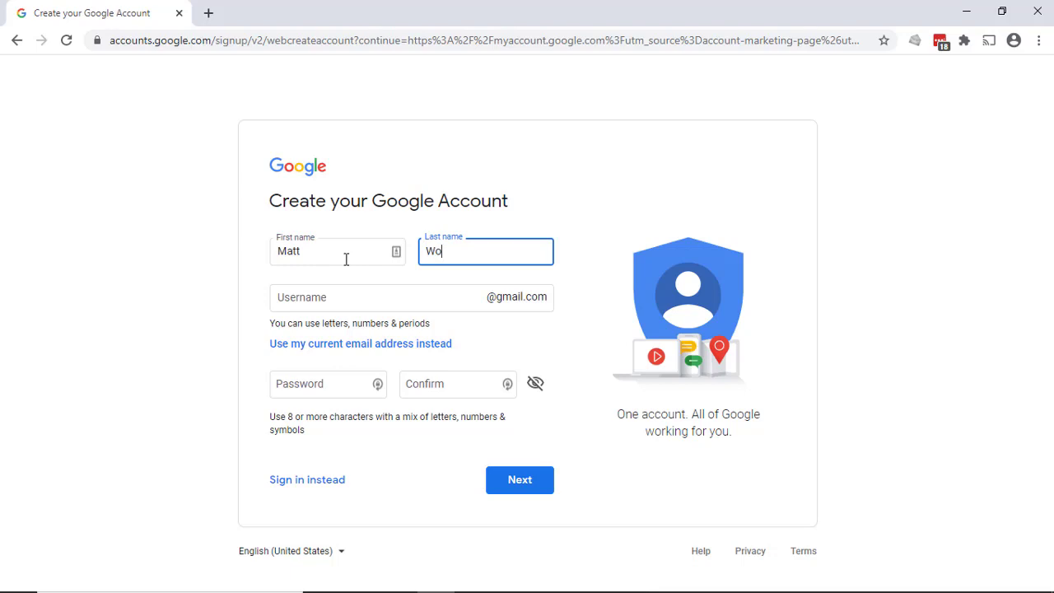
key(Tab)
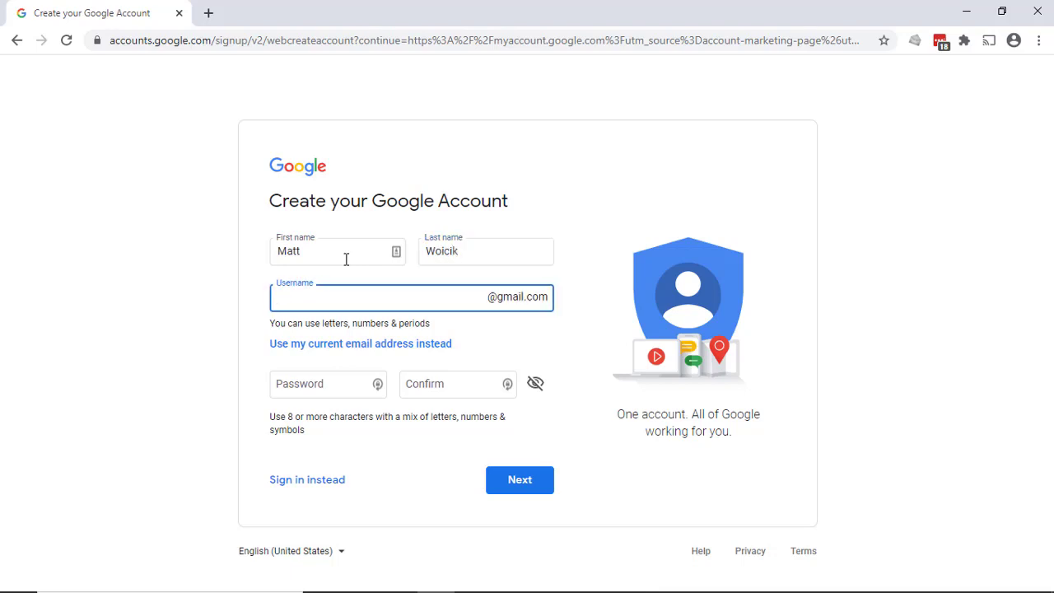
Keep the option of creating a new Gmail address and enter a username based on the company name
click(370, 347)
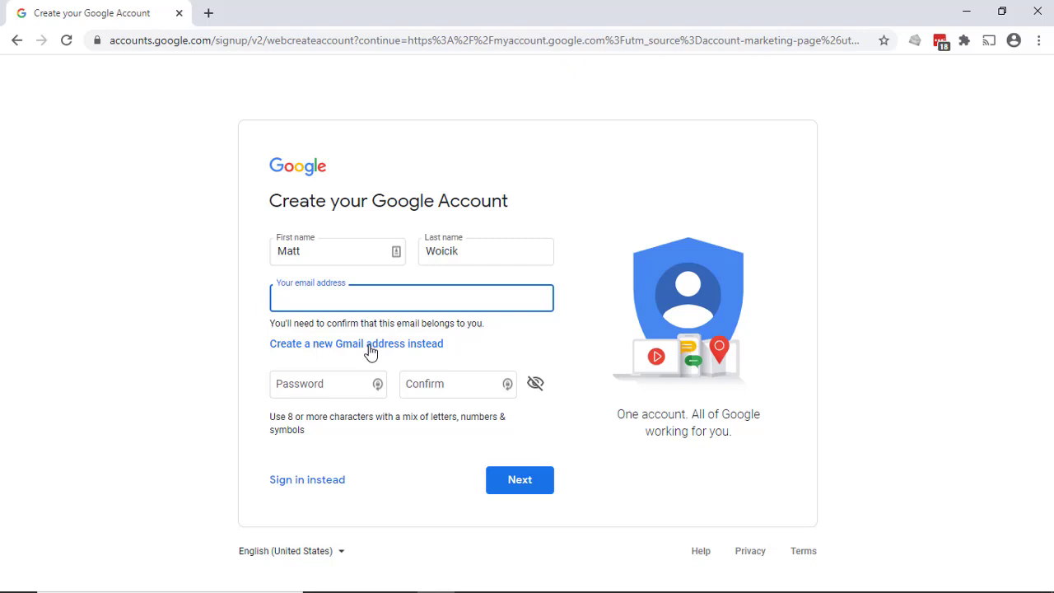
click(370, 348)
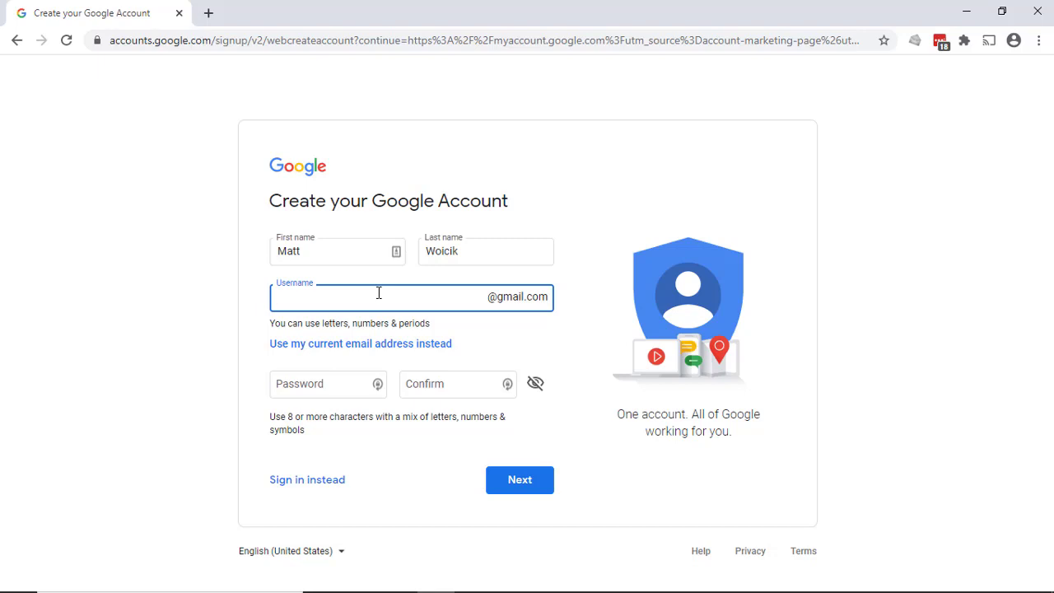
key(Tab)
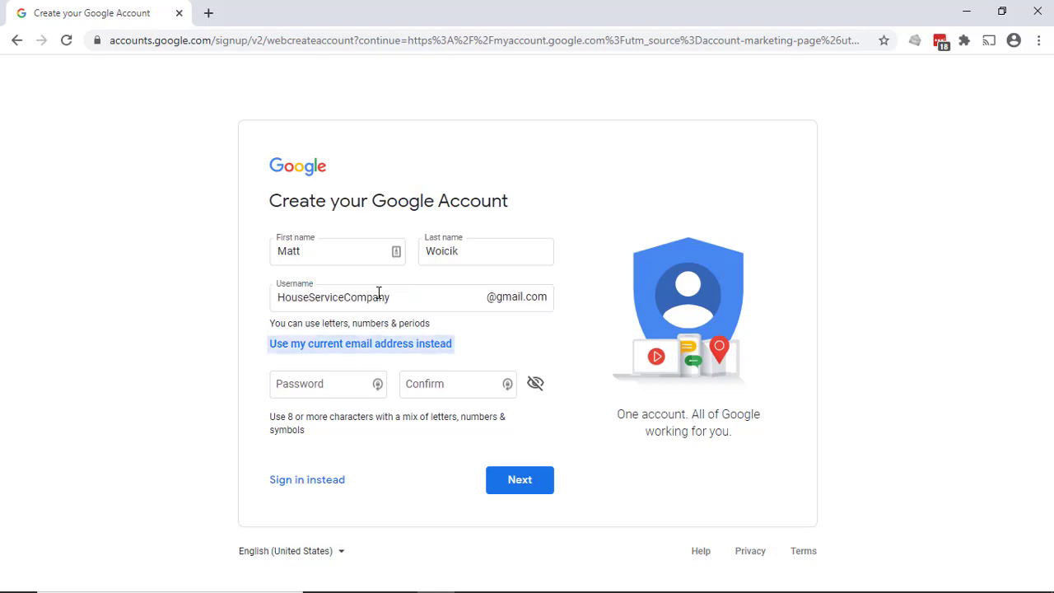
key(Tab)
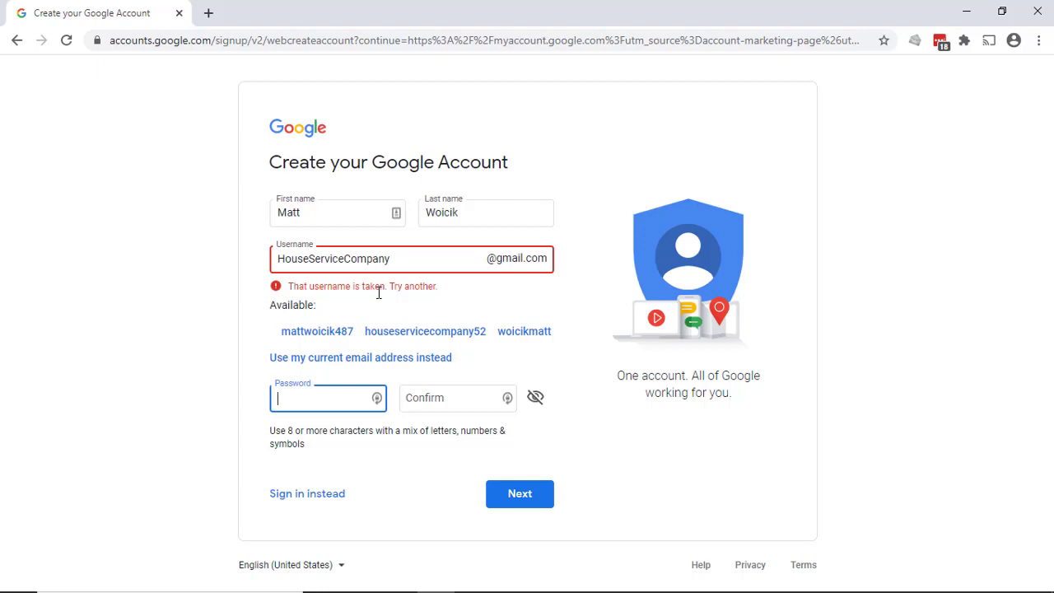
Extend the company-based username with the suffix WA after trying the suffix Admin
click(416, 258)
text(Admin)
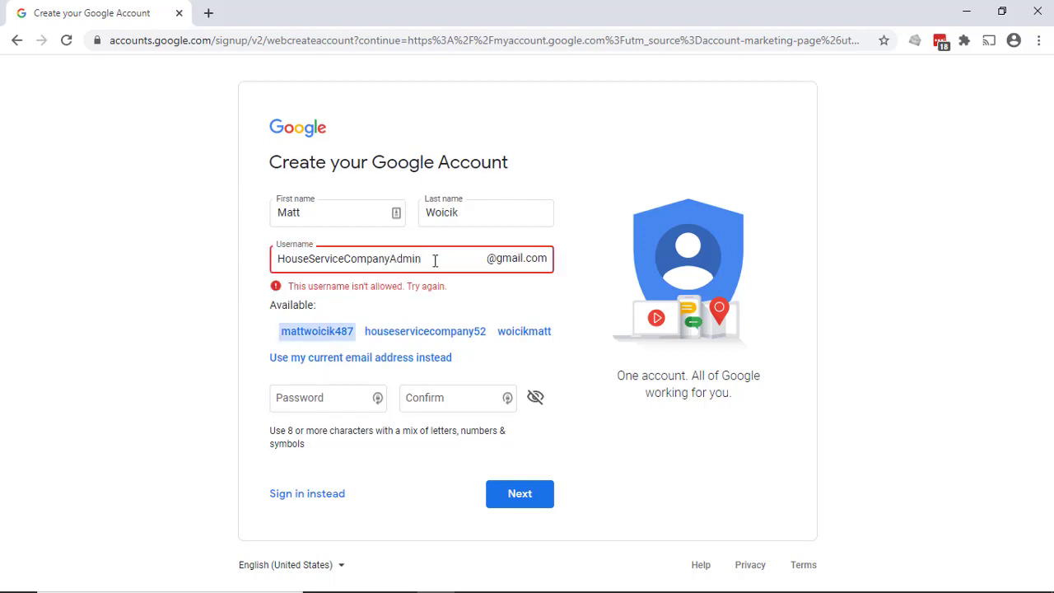
key(BackSpace)
key(BackSpace)
key(BackSpace)
key(BackSpace)
key(BackSpace)
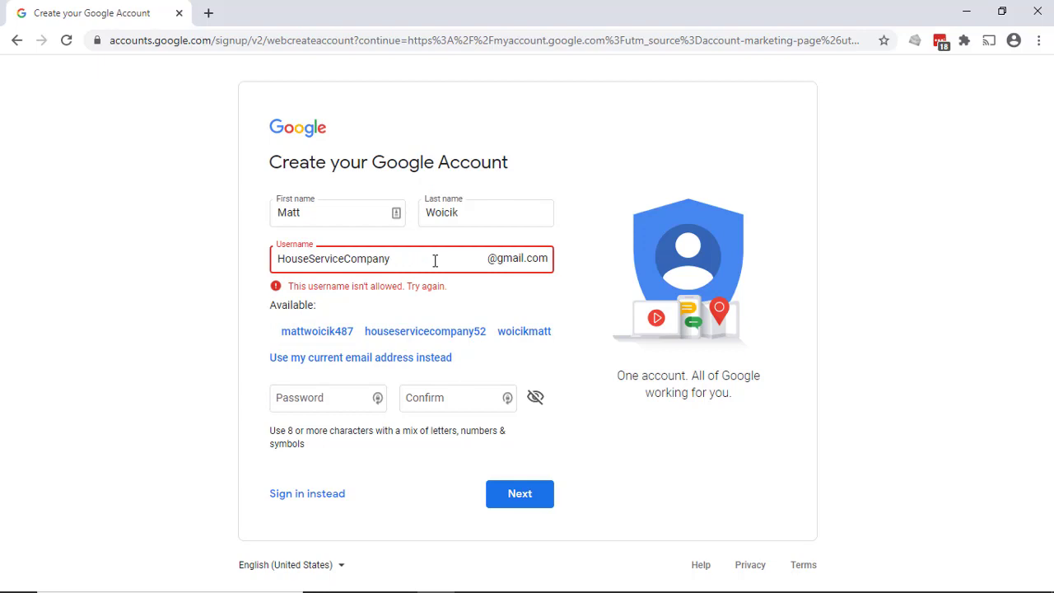
text(WA)
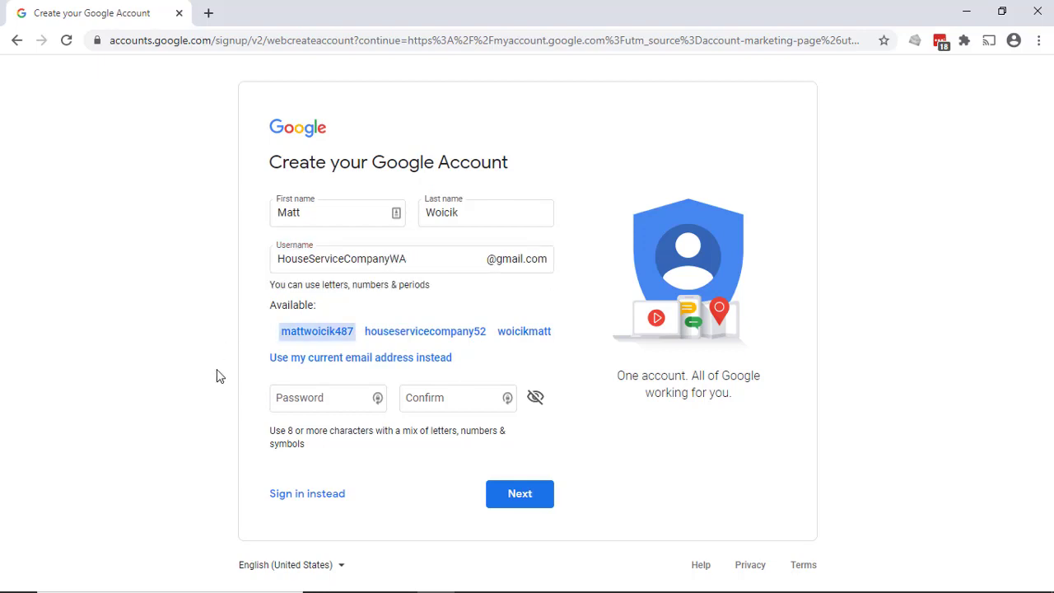
Enter and confirm the new account's password, and continue to the personal details
click(340, 398)
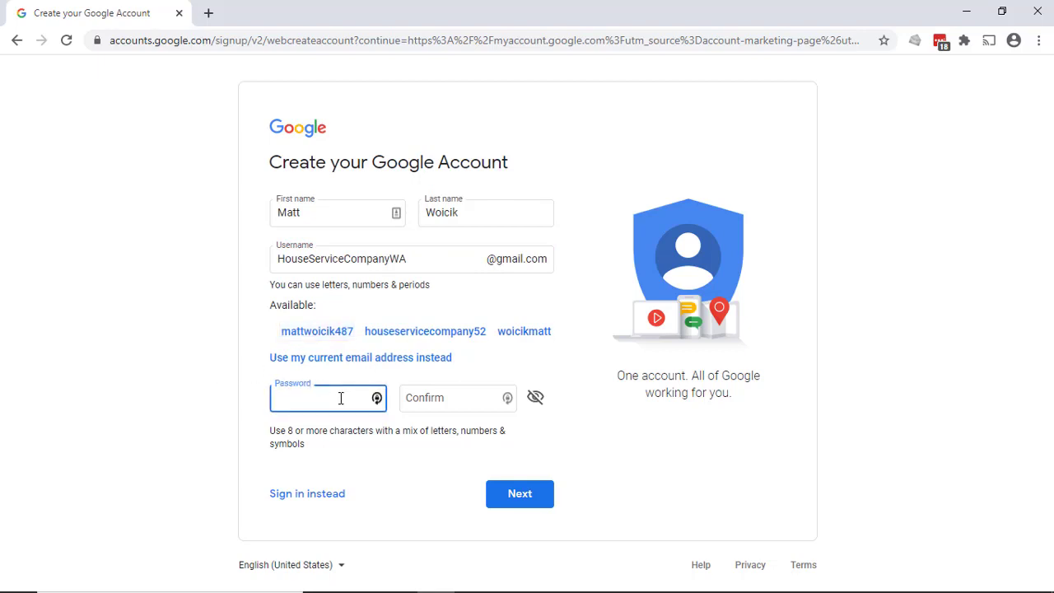
text(•••••••••)
key(Tab)
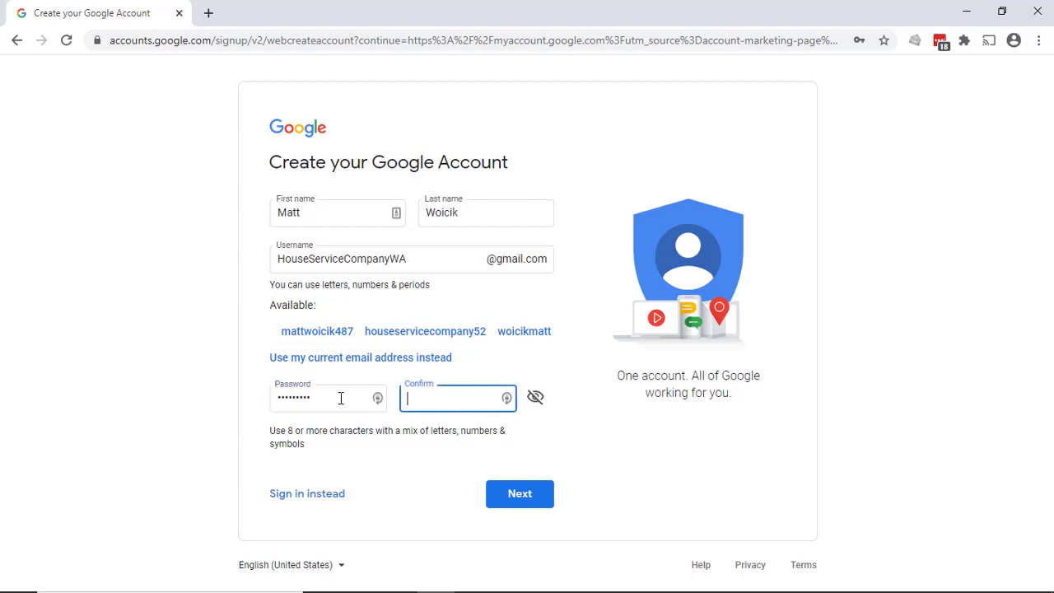
text(•••••••••)
click(227, 445)
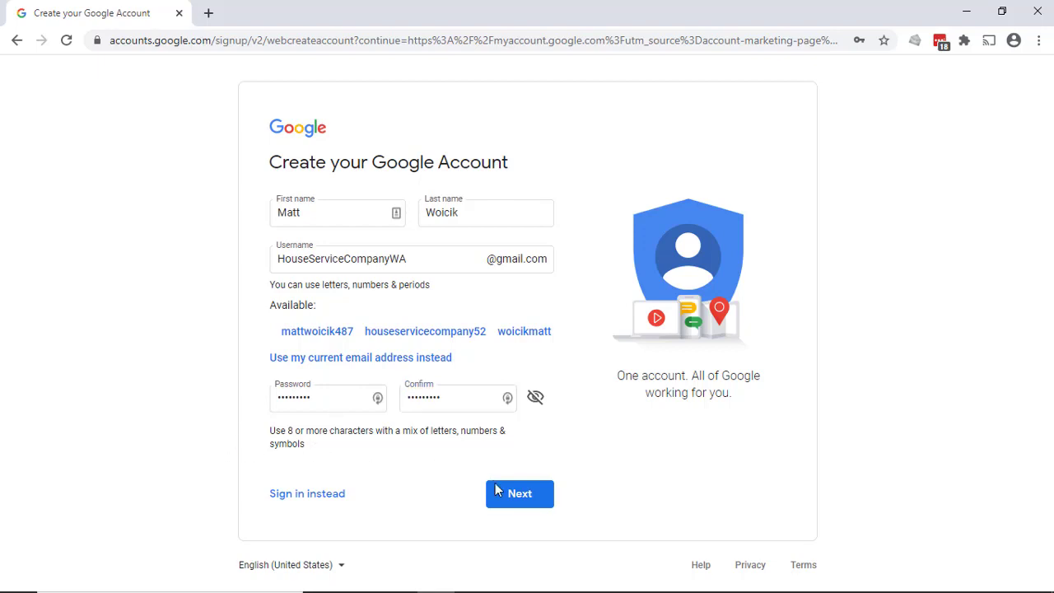
click(517, 499)
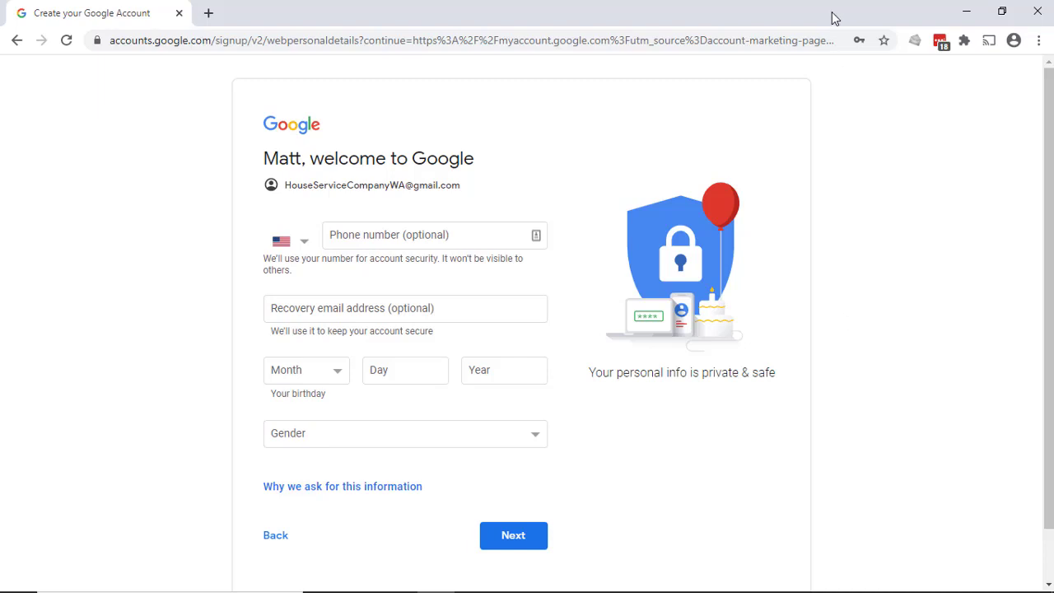
Enter the recovery email address for the new account, leaving the phone number empty
click(501, 304)
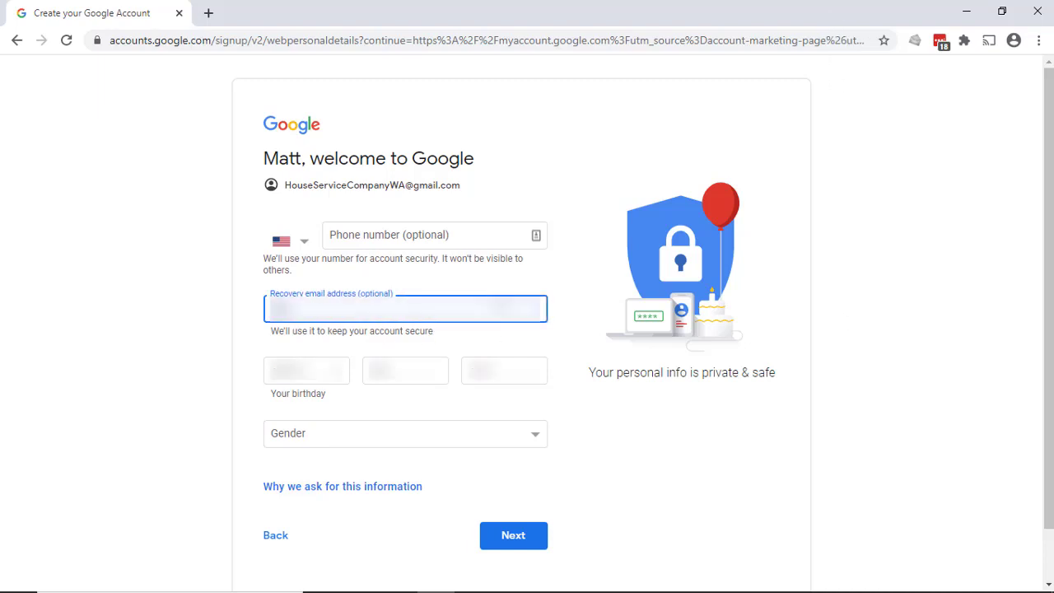
text(***)
click(238, 383)
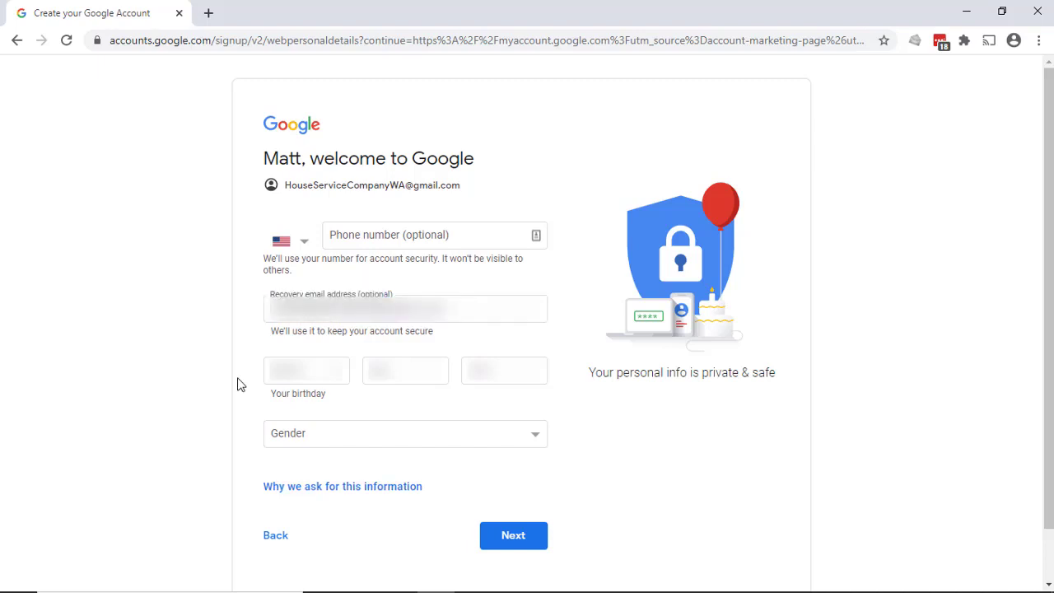
Fill in the month, day and year of the account holder's birthday
click(342, 377)
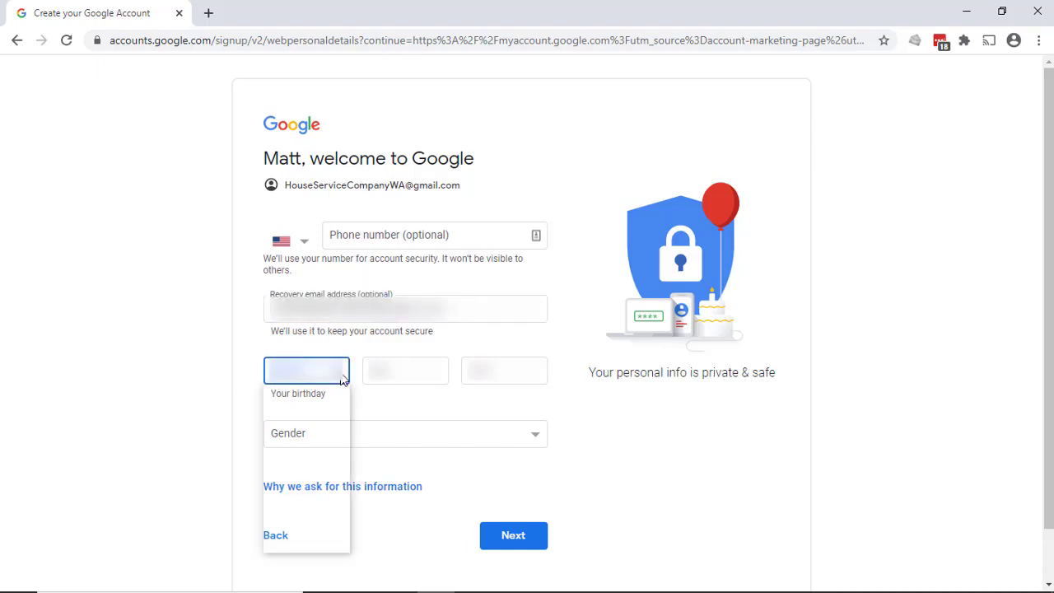
click(330, 404)
click(408, 374)
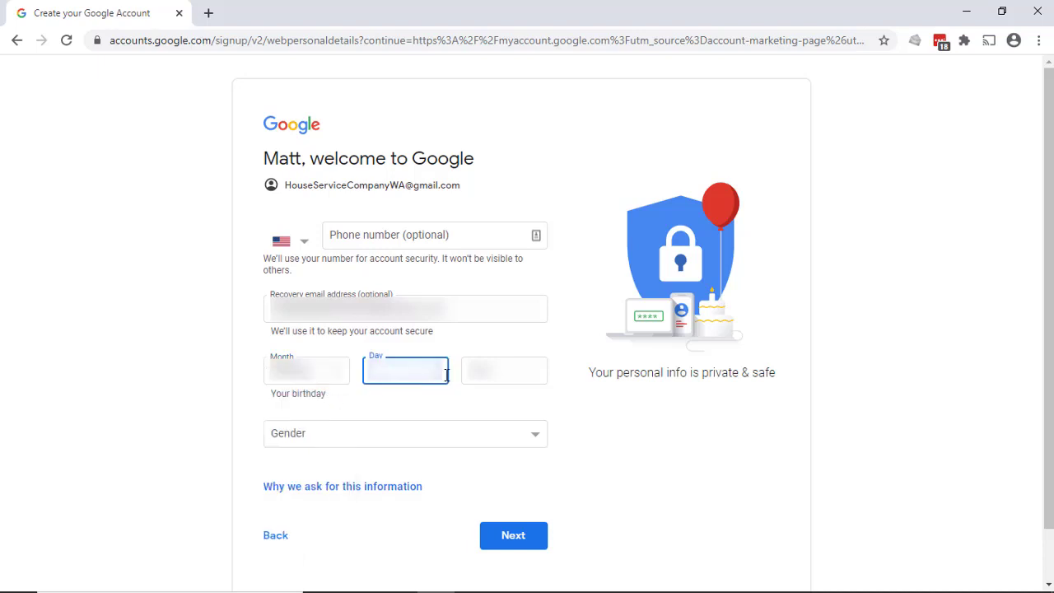
key(Tab)
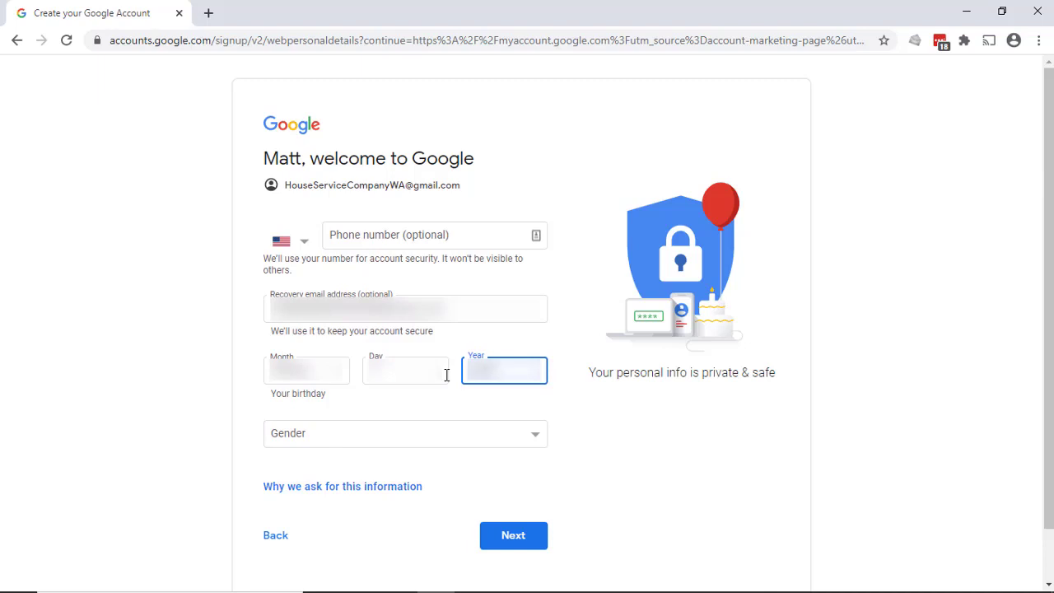
click(224, 445)
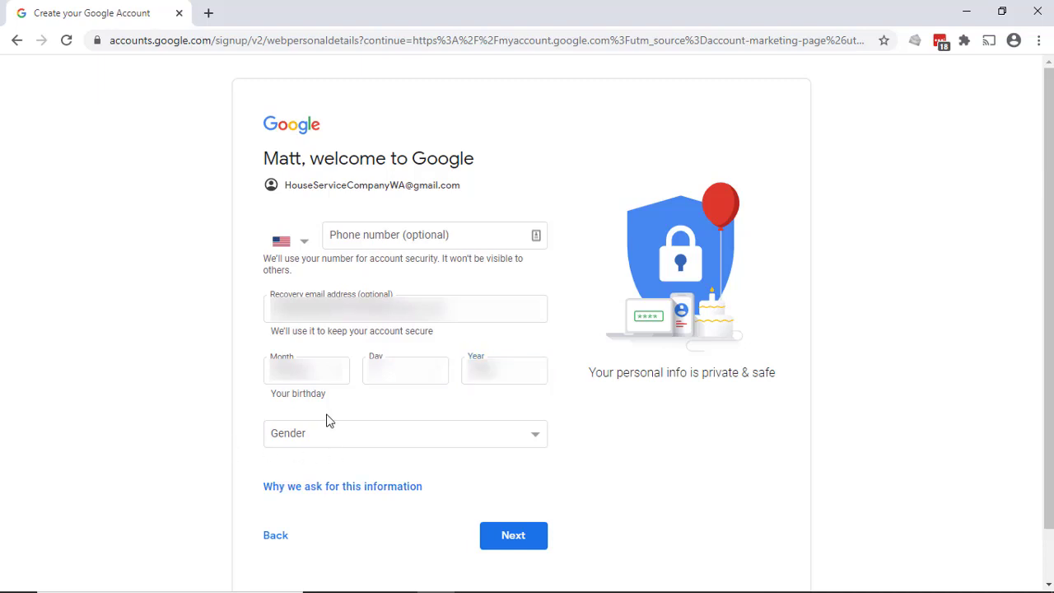
Set the gender to Rather not say and submit the personal details
click(514, 537)
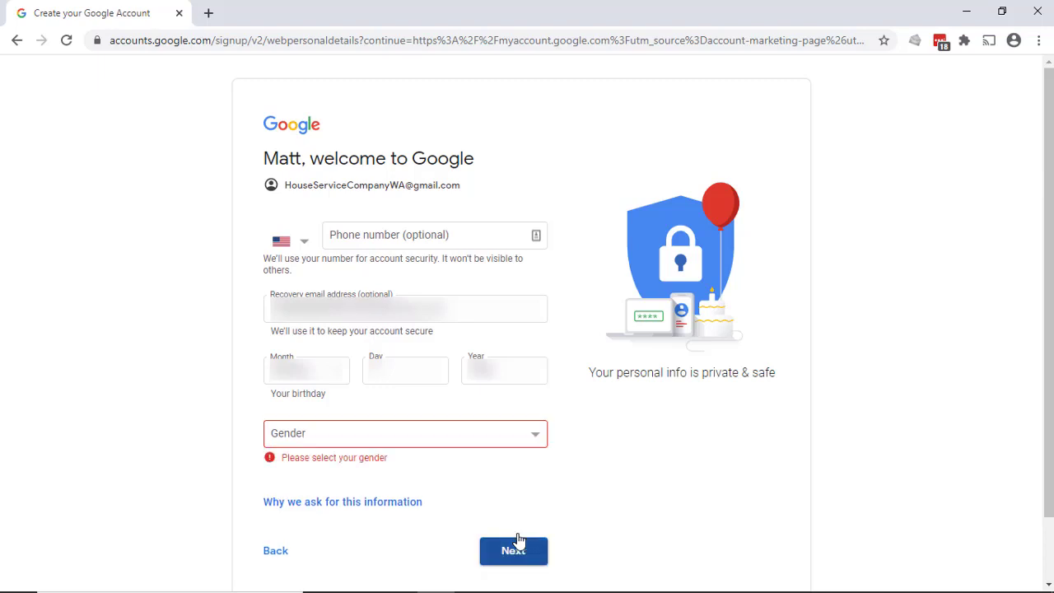
click(368, 430)
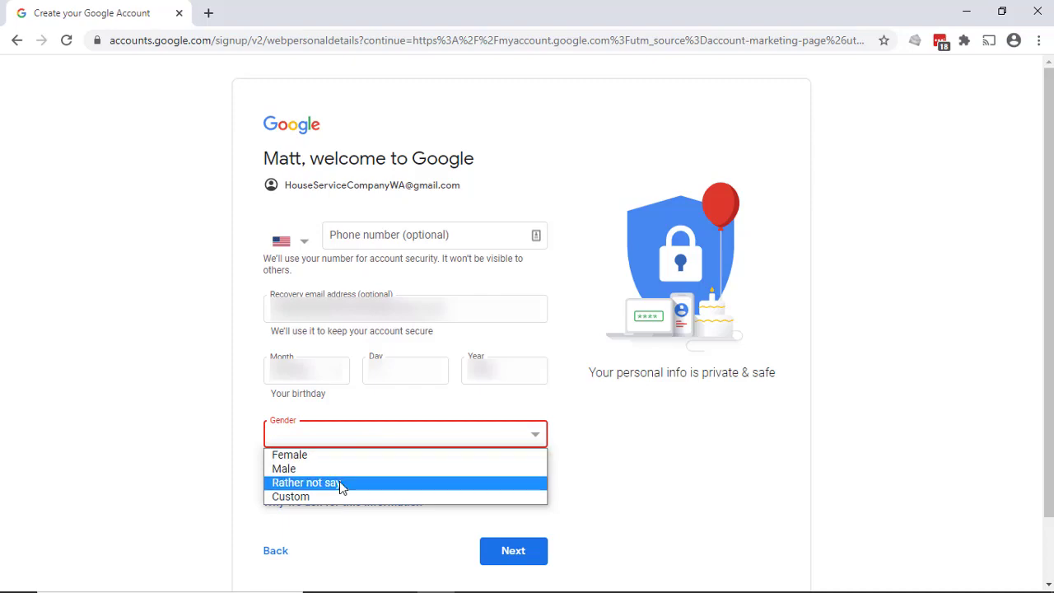
click(341, 483)
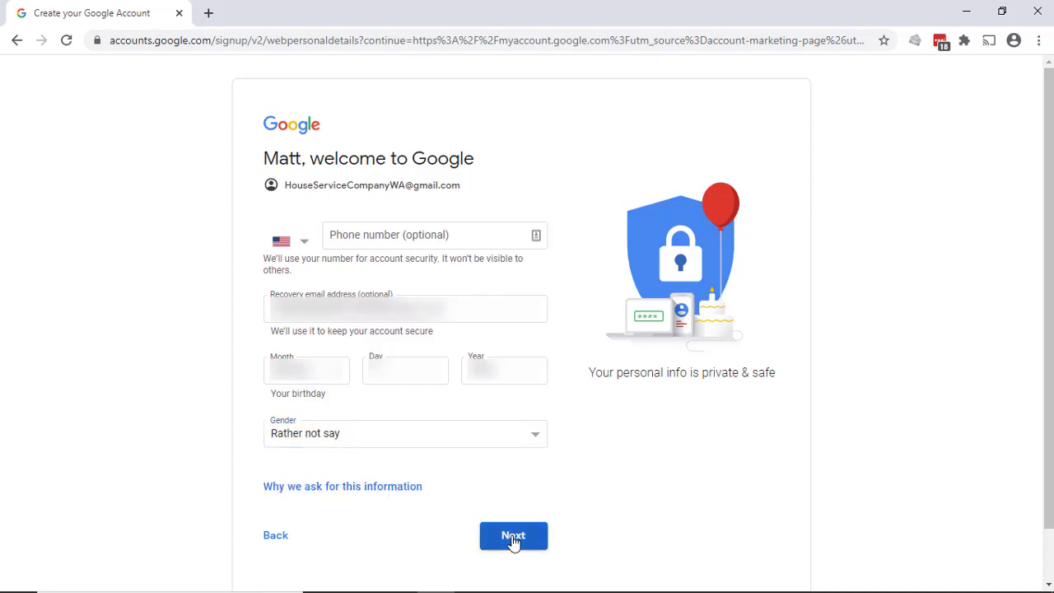
click(513, 535)
Agree to the privacy terms to finish creating the Google Account
scroll(353, 274, down, 4)
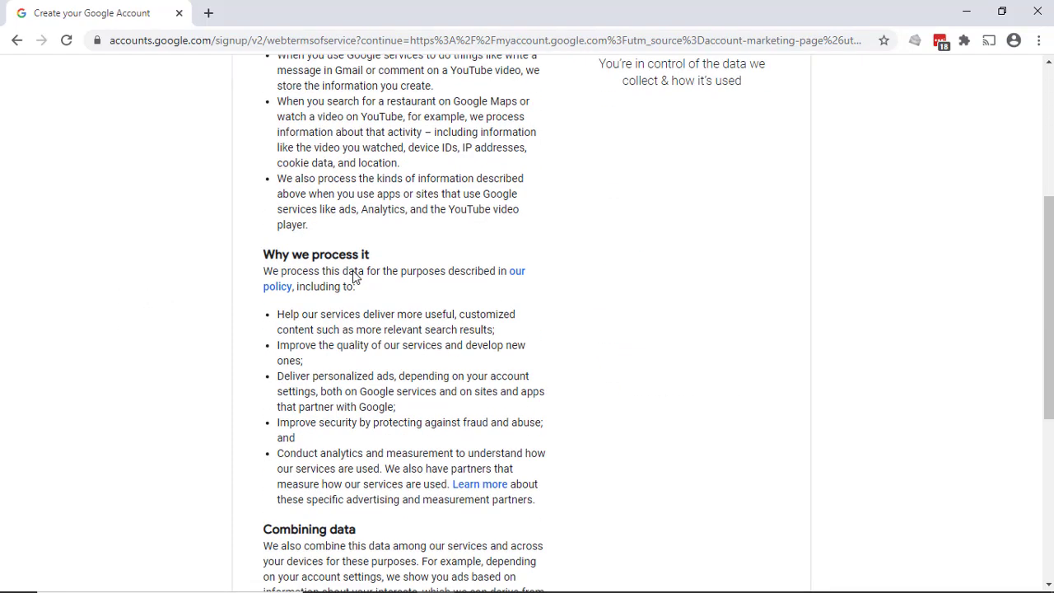
scroll(353, 275, down, 5)
click(517, 497)
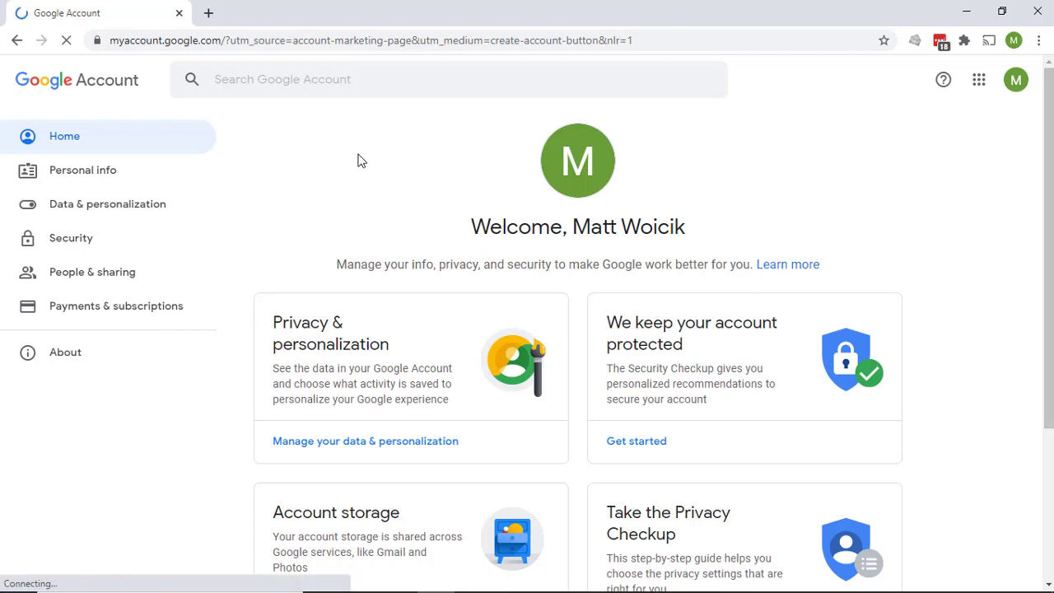
Sign out of the new Google Account and close the browser window
click(1018, 82)
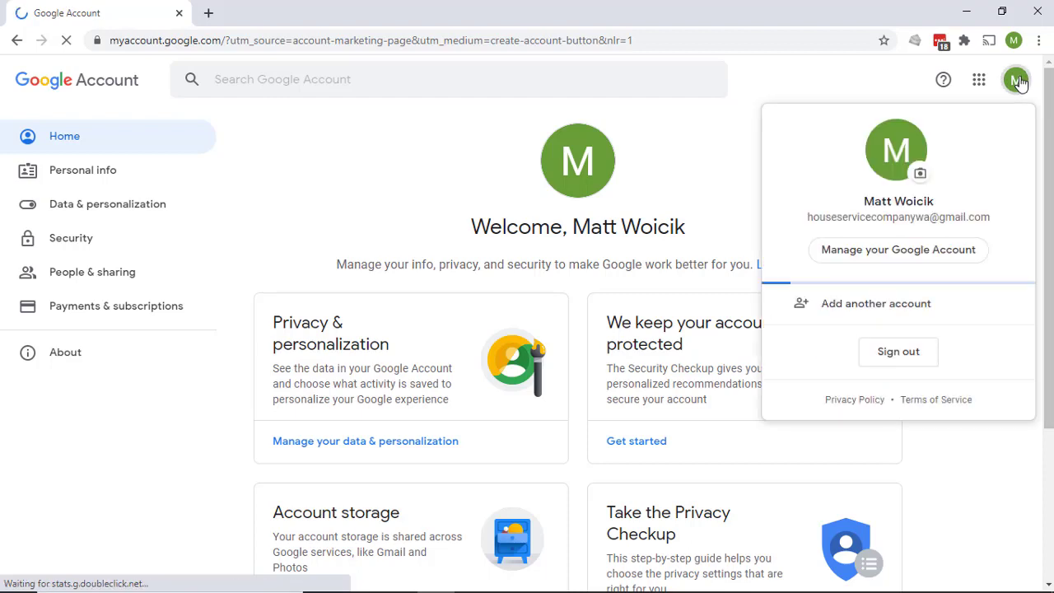
click(887, 354)
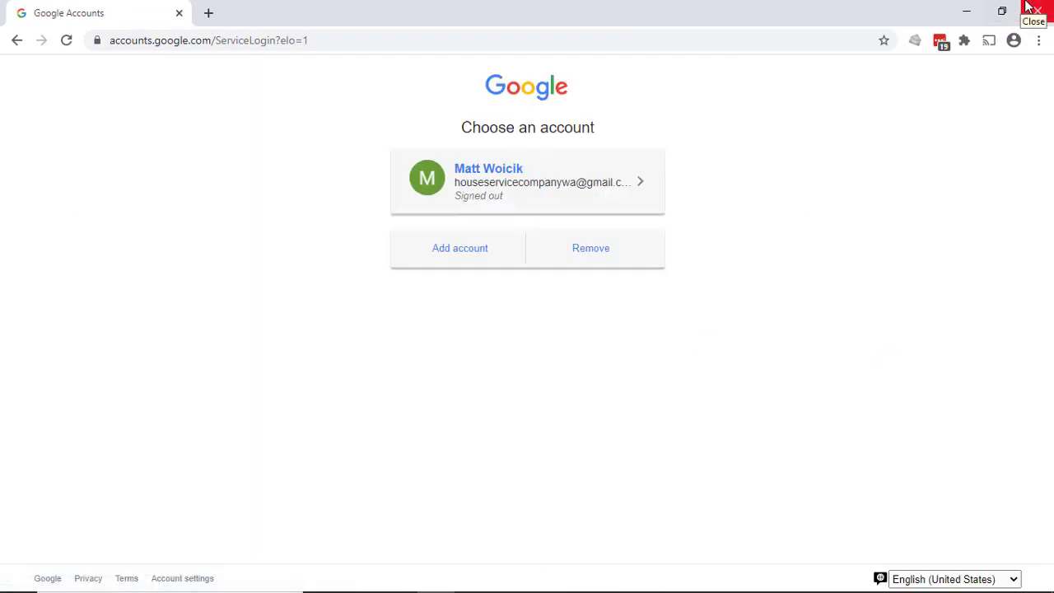
click(1035, 10)
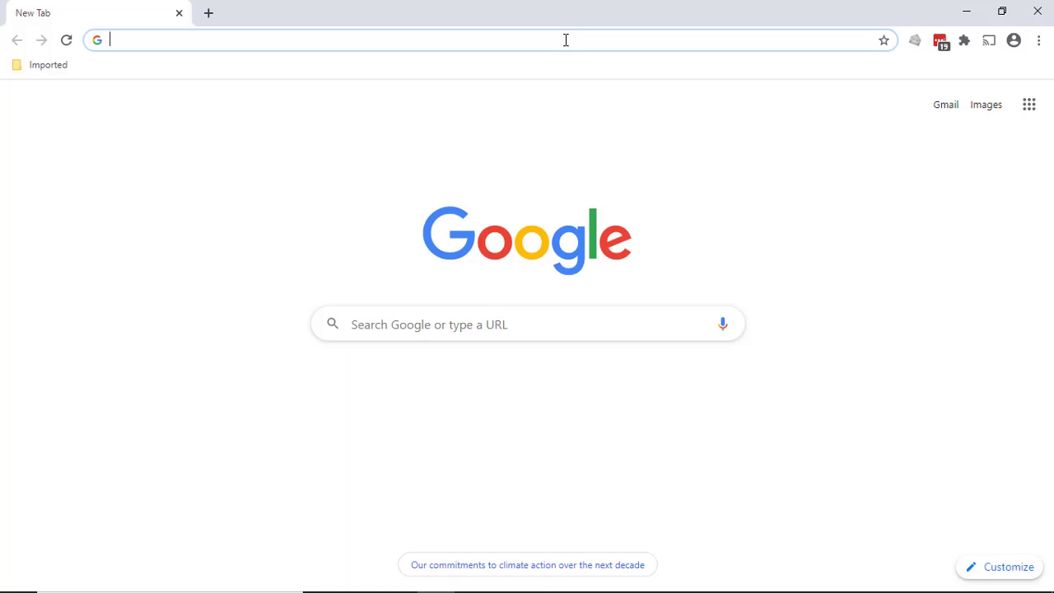
Search Google for "google account" and open the sign-in page from the results
click(507, 332)
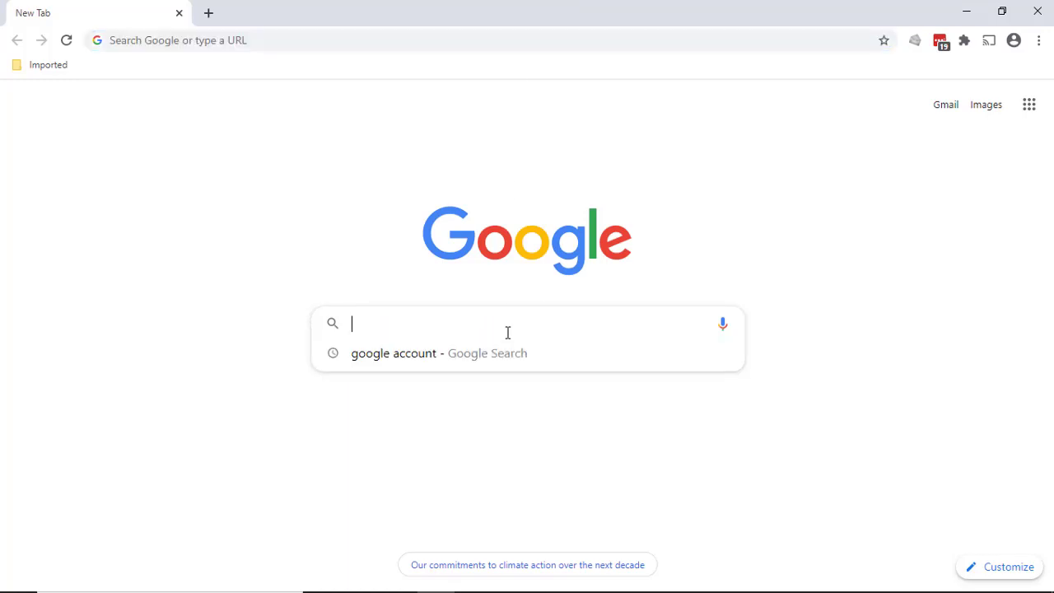
click(484, 366)
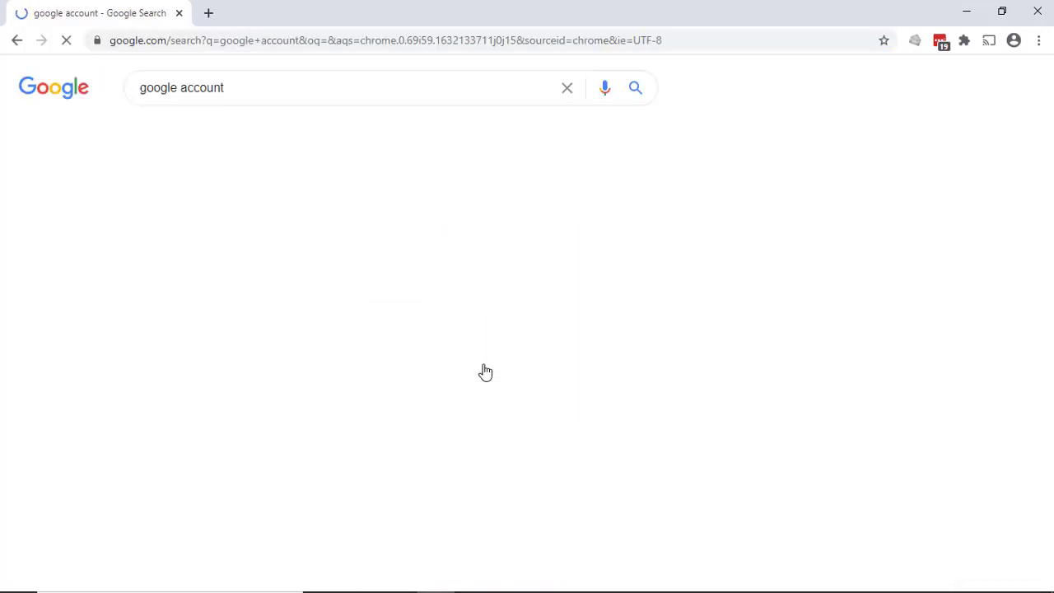
click(184, 216)
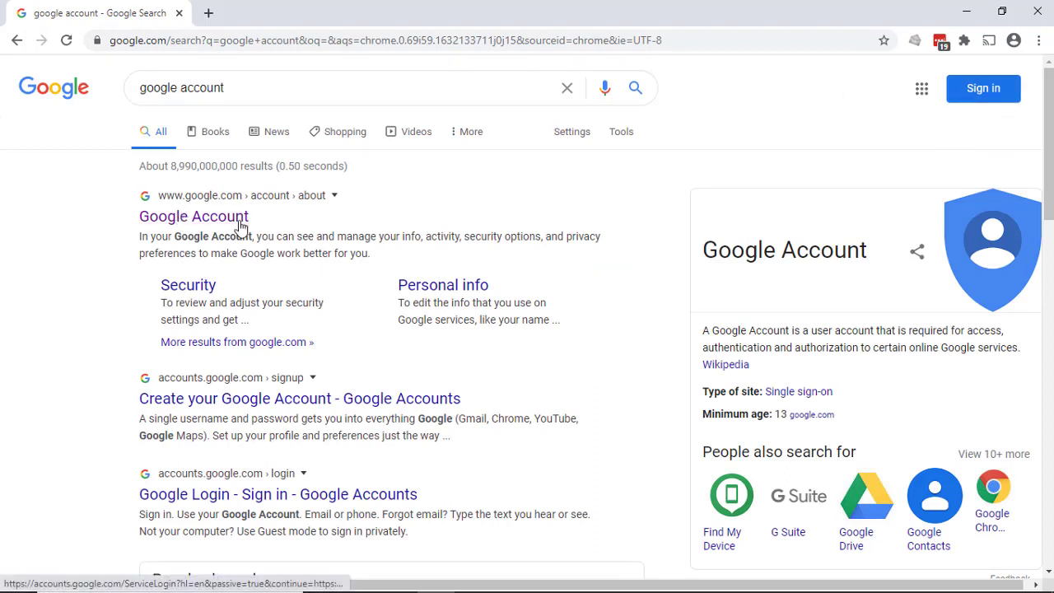
click(992, 92)
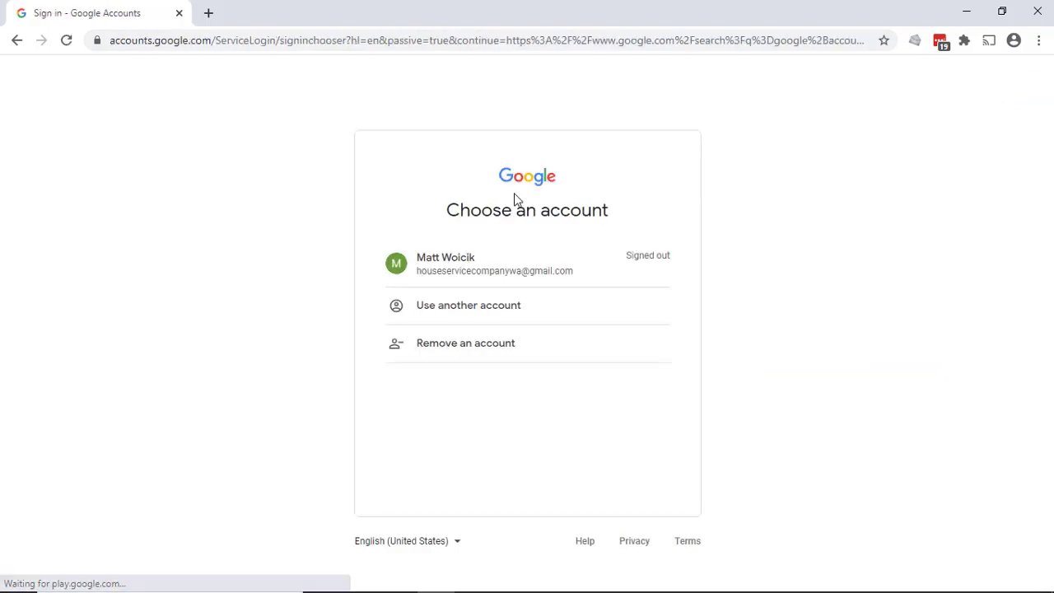
Choose the signed-out company account and enter the account password to sign in
click(469, 271)
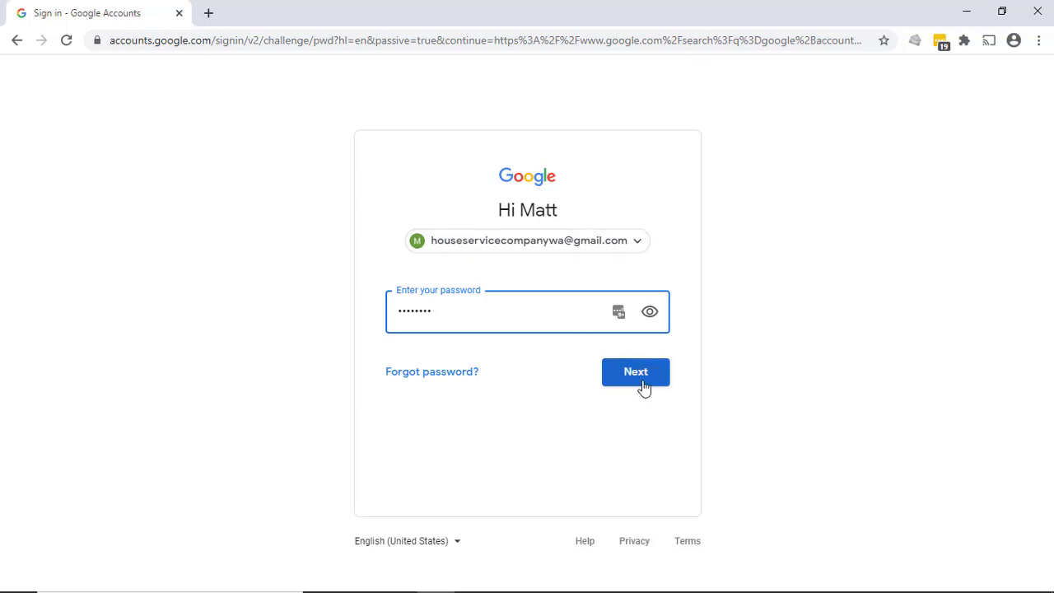
key(ctrl+a)
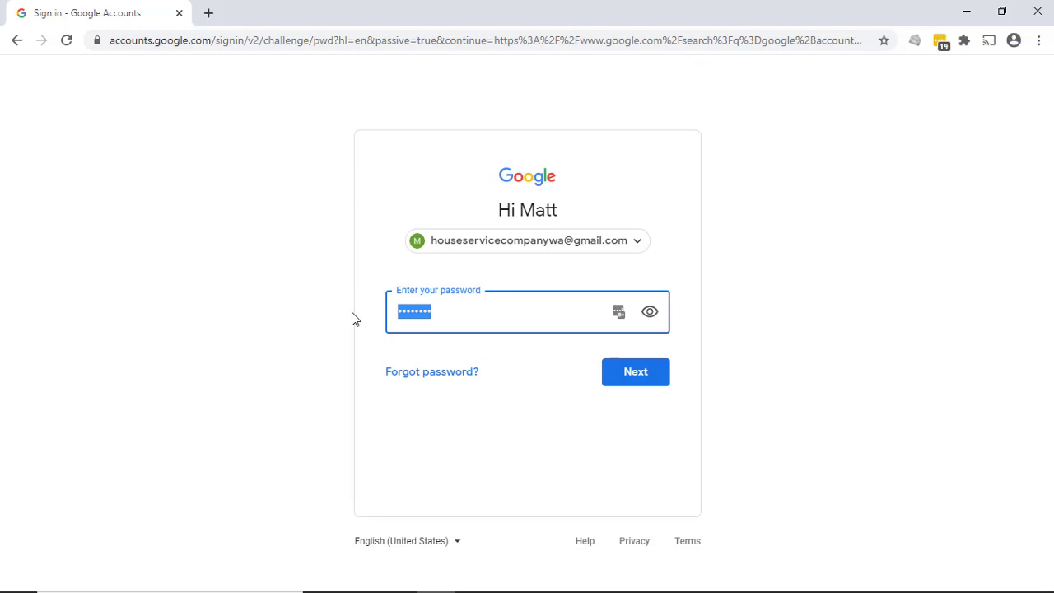
text(•••••••••••)
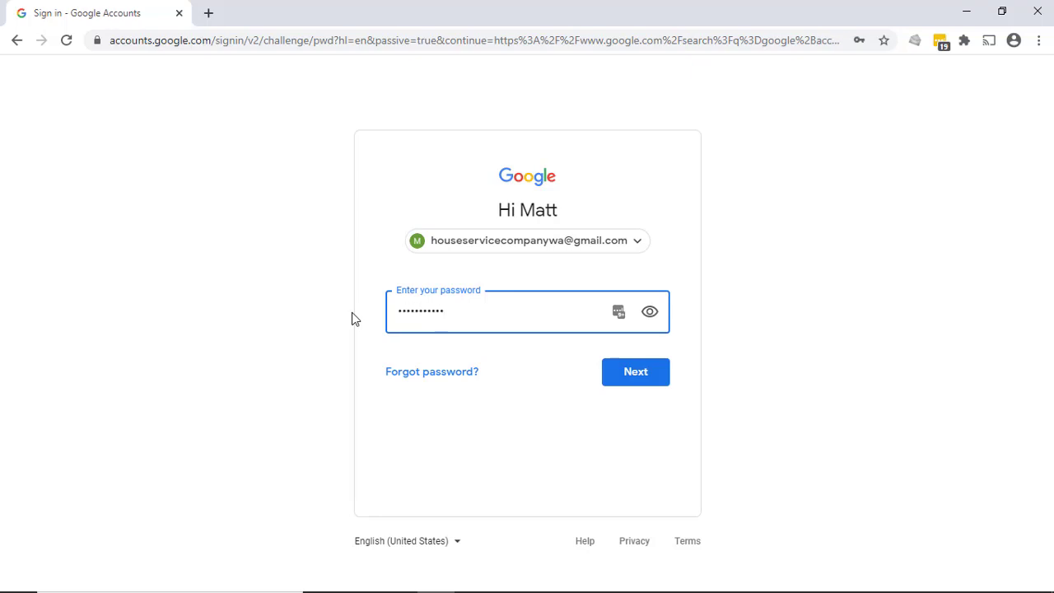
text(•)
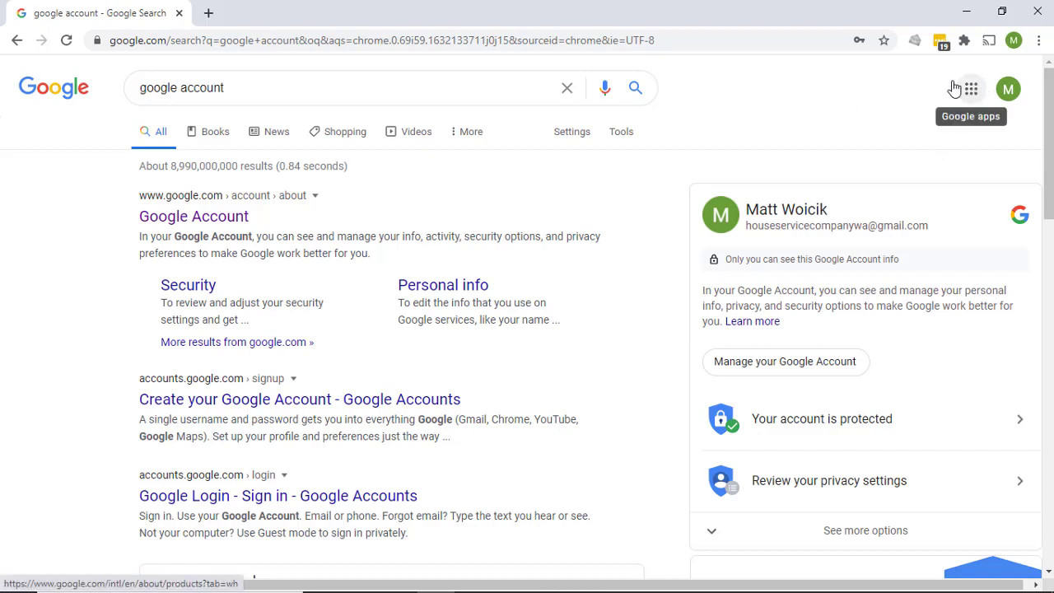
Search Google for "gmail" and open the signed-in account's Gmail inbox from the Google apps
drag(279, 91, 100, 83)
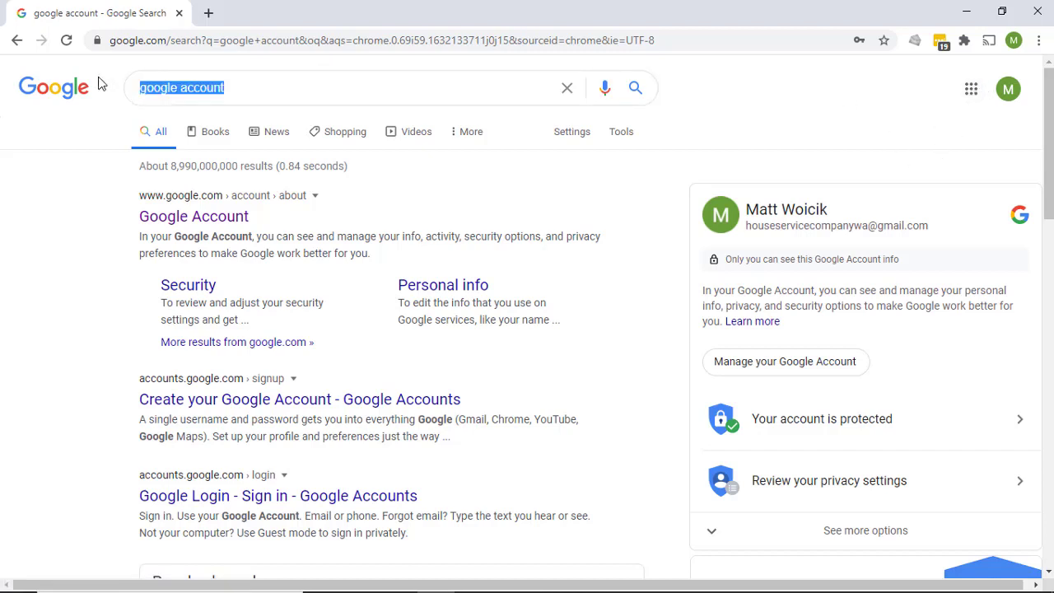
text(gmail)
key(Return)
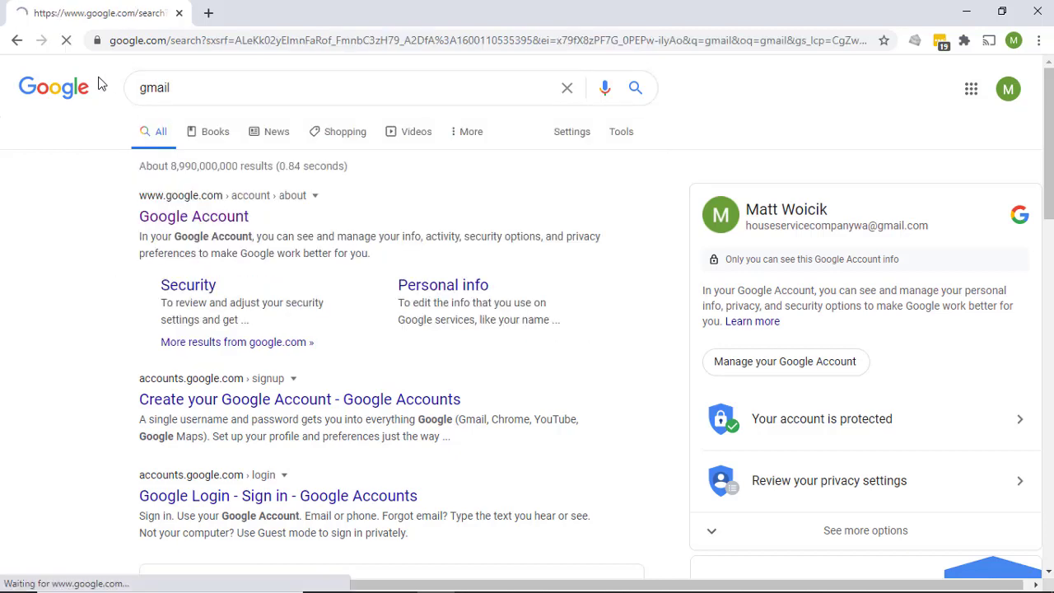
click(971, 90)
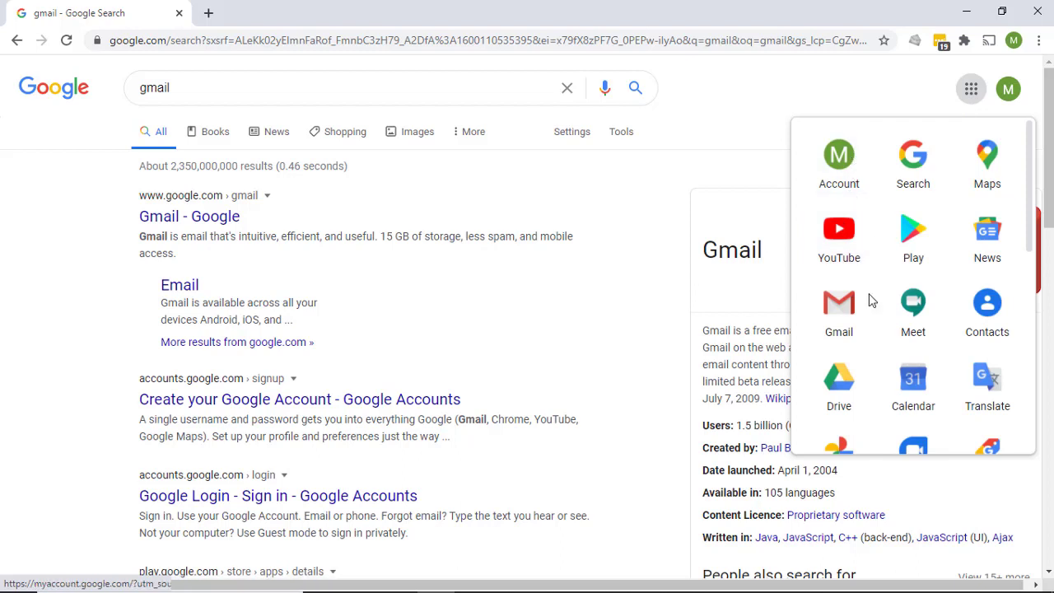
click(840, 311)
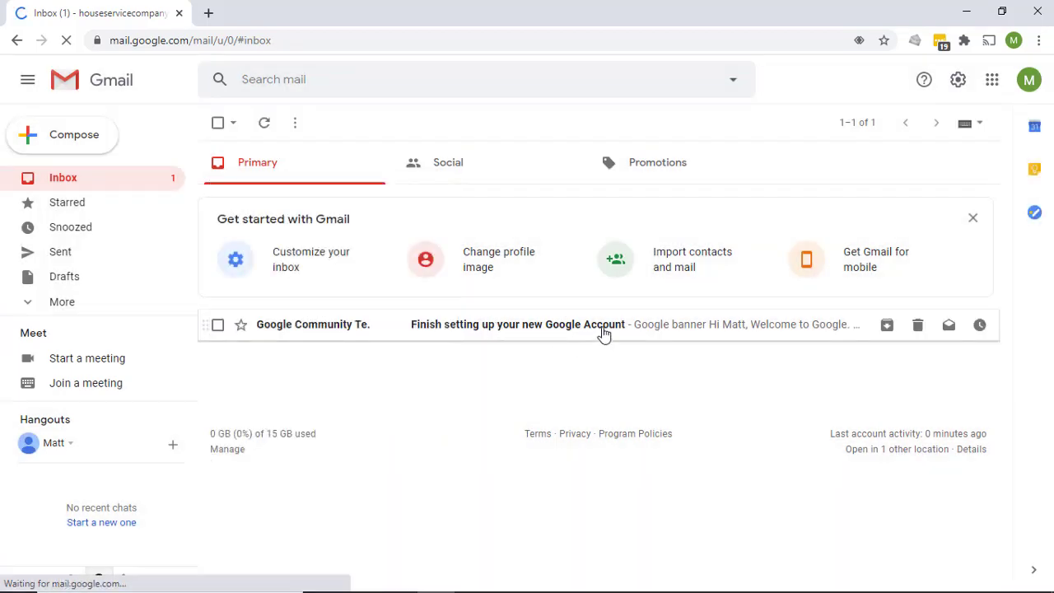
Open the "Finish setting up your new Google Account" email and look through its contents
click(670, 324)
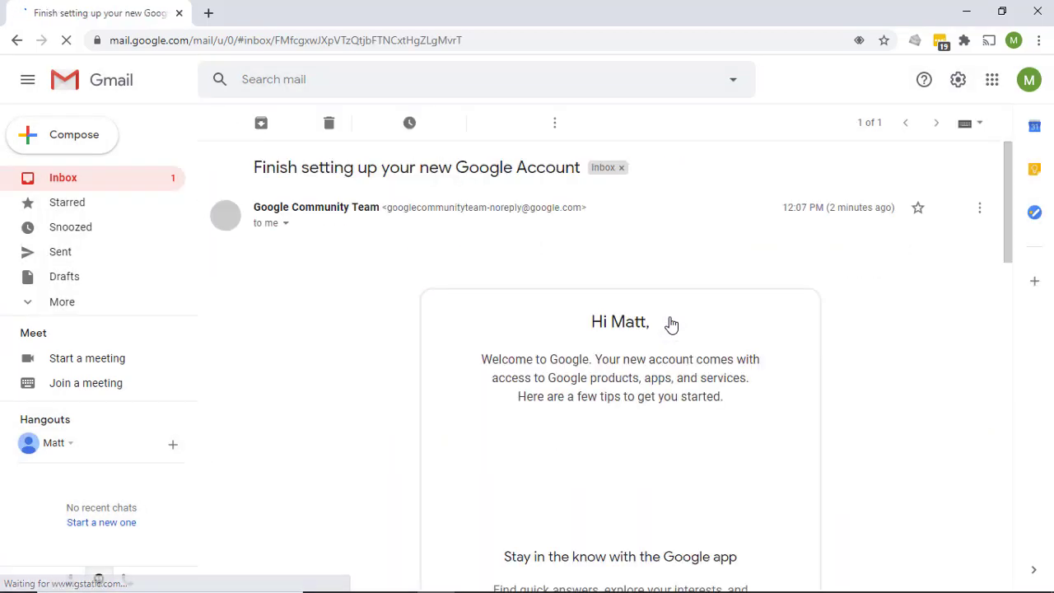
scroll(610, 359, down, 8)
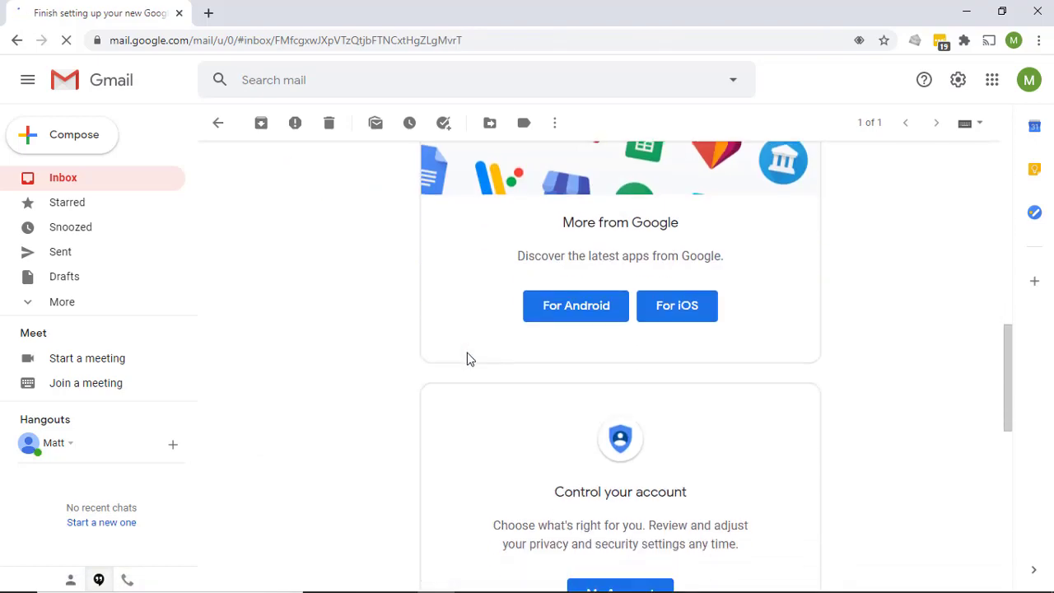
scroll(468, 358, down, 5)
scroll(470, 358, down, 2)
scroll(470, 358, up, 15)
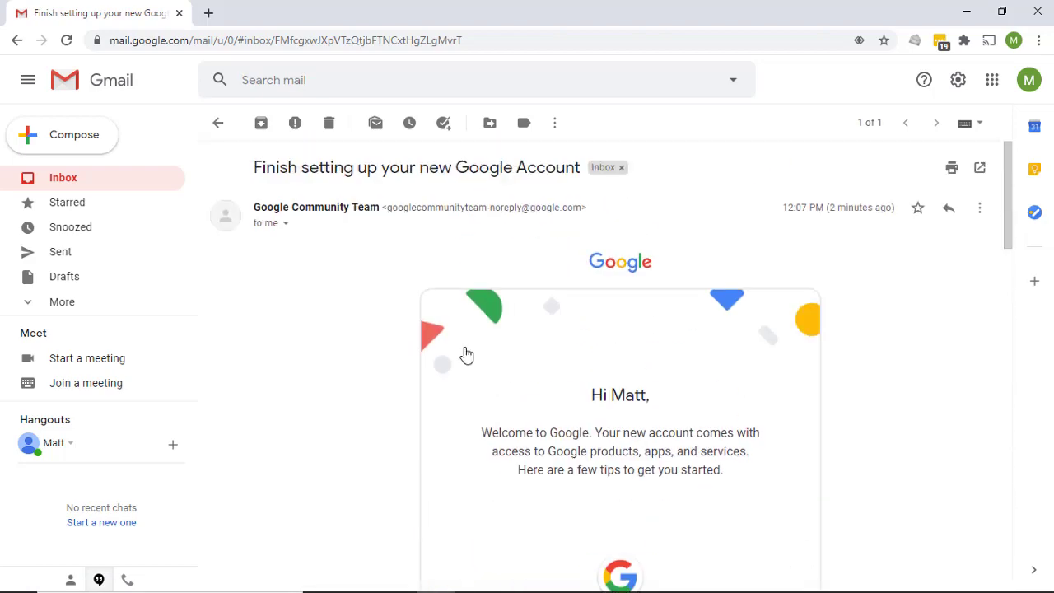
Compose an email to the account's own Gmail address with the subject "test" and send it
click(74, 135)
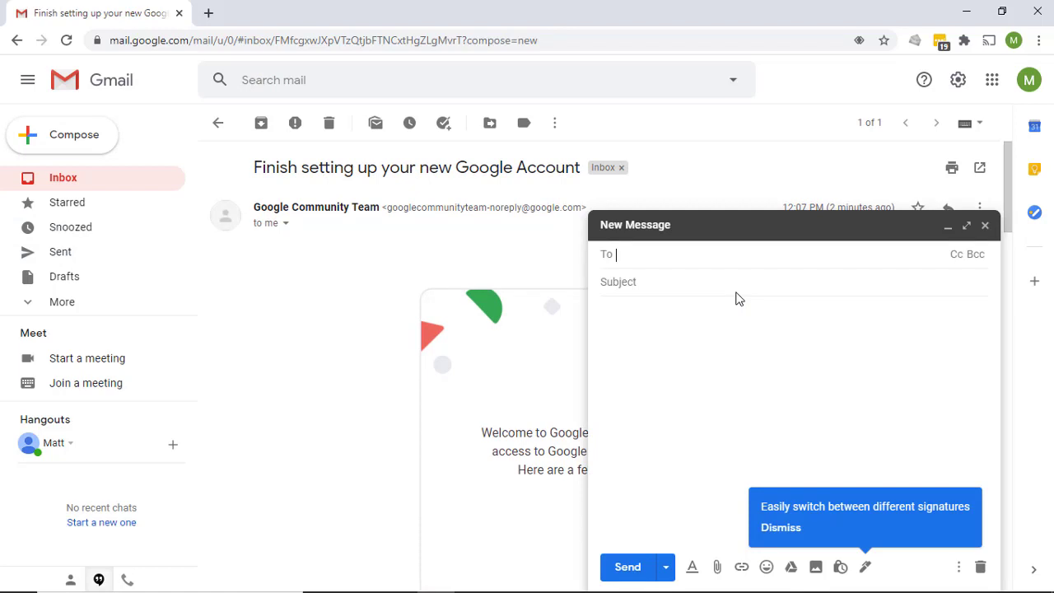
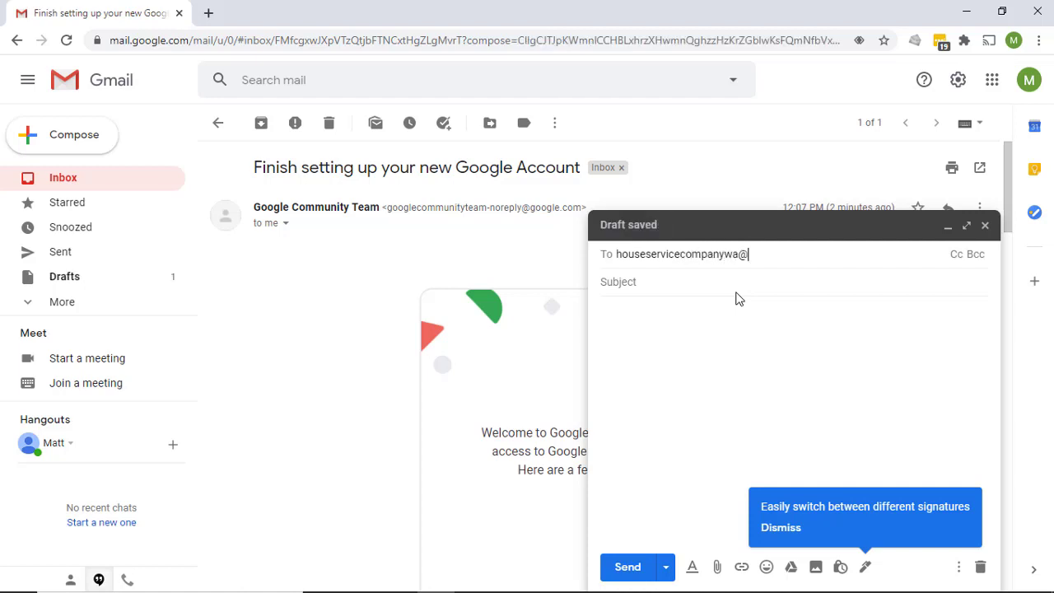
key(Return)
click(705, 281)
text(test)
click(623, 567)
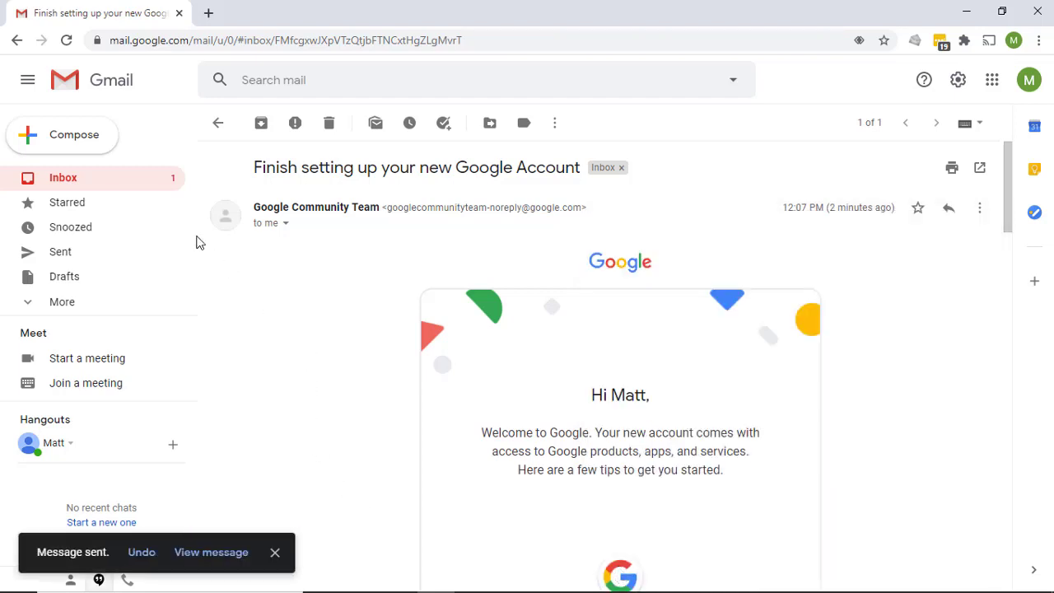
Return to the inbox and open the received "test" message
click(73, 181)
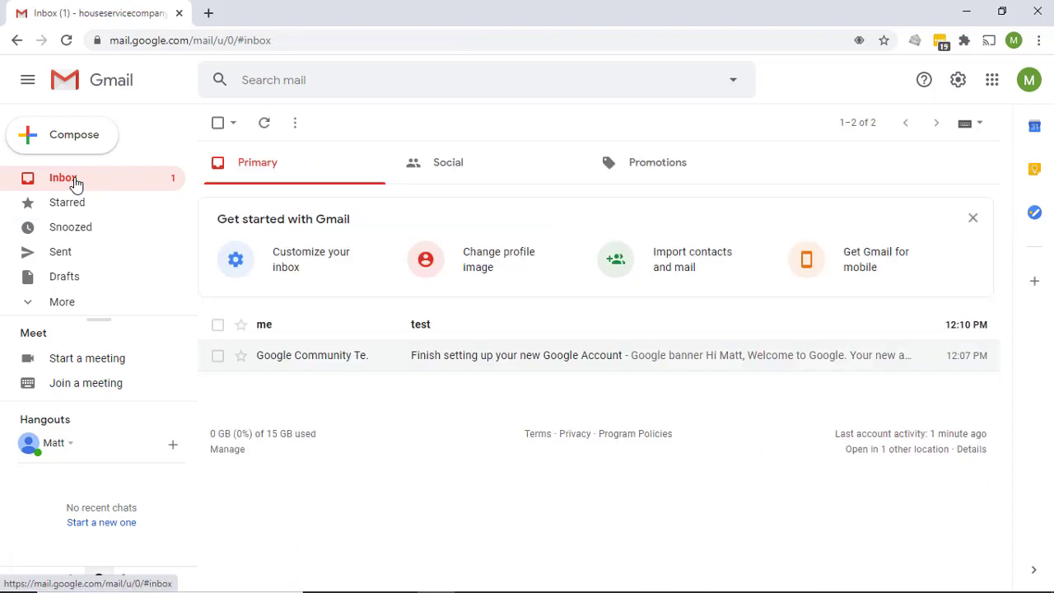
click(425, 327)
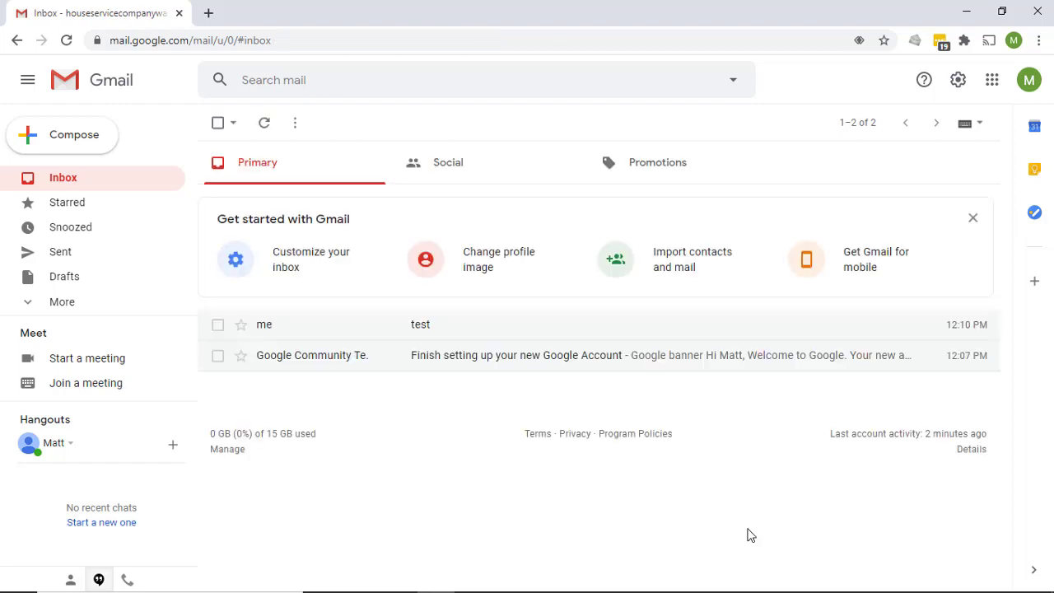
Open the full Gmail settings at the Forwarding and POP/IMAP section
click(959, 82)
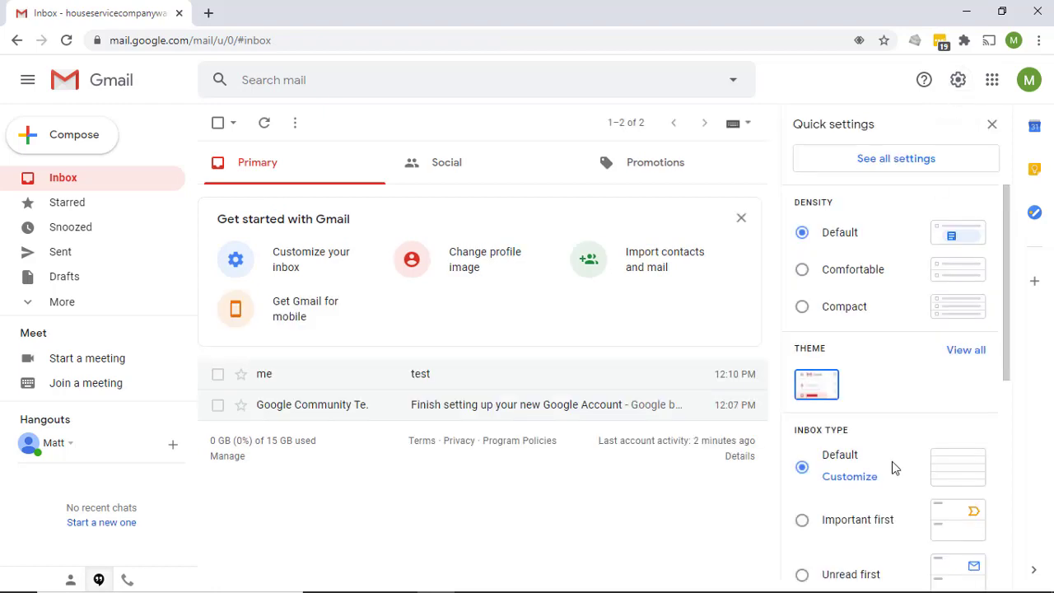
click(877, 156)
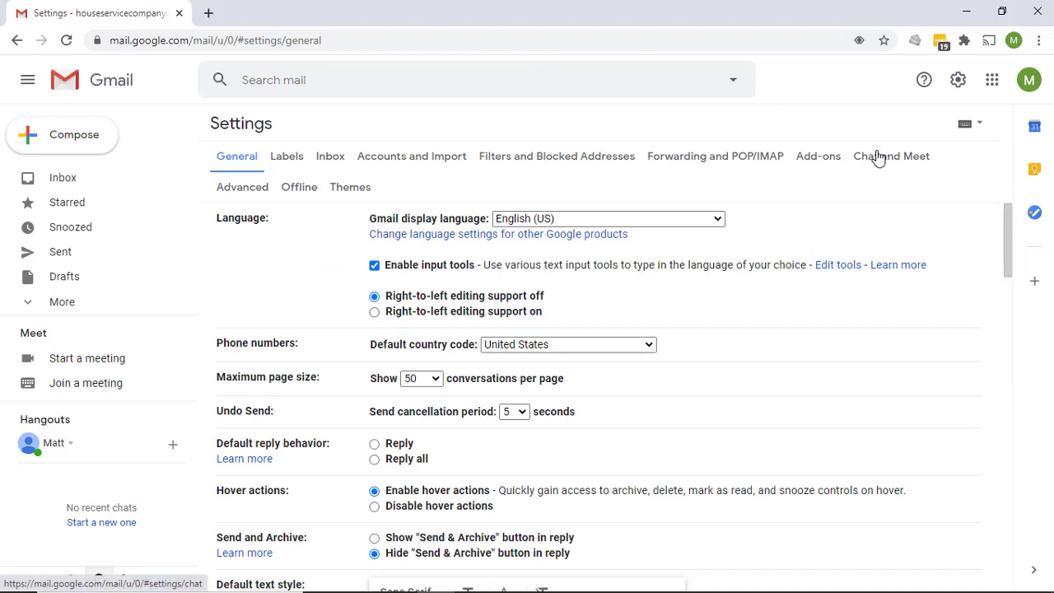
click(705, 163)
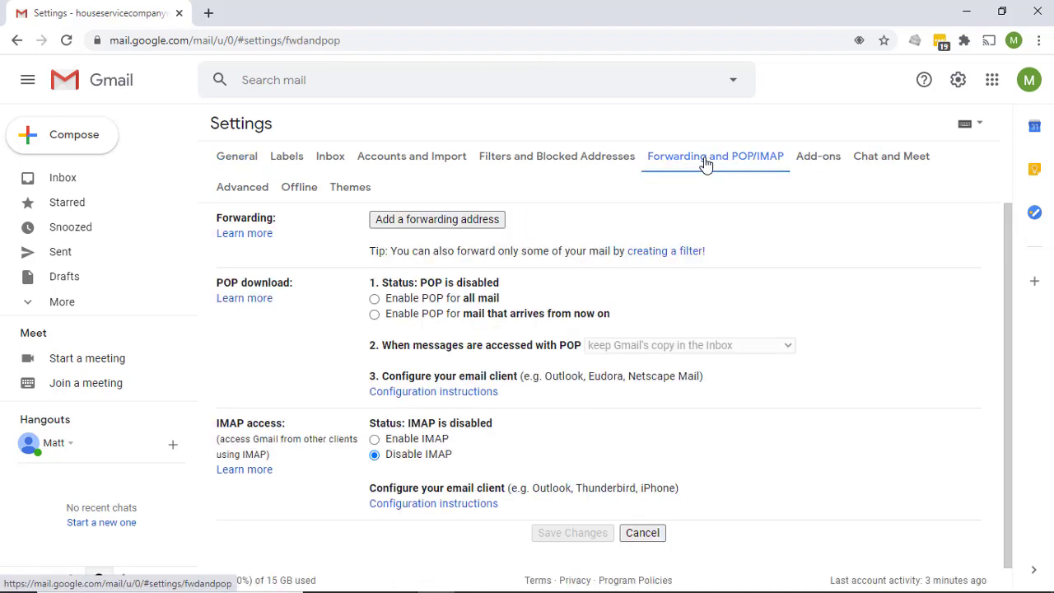
Add the company contact's email as a forwarding address, proceed with the request and dismiss the confirmation code notice
click(420, 227)
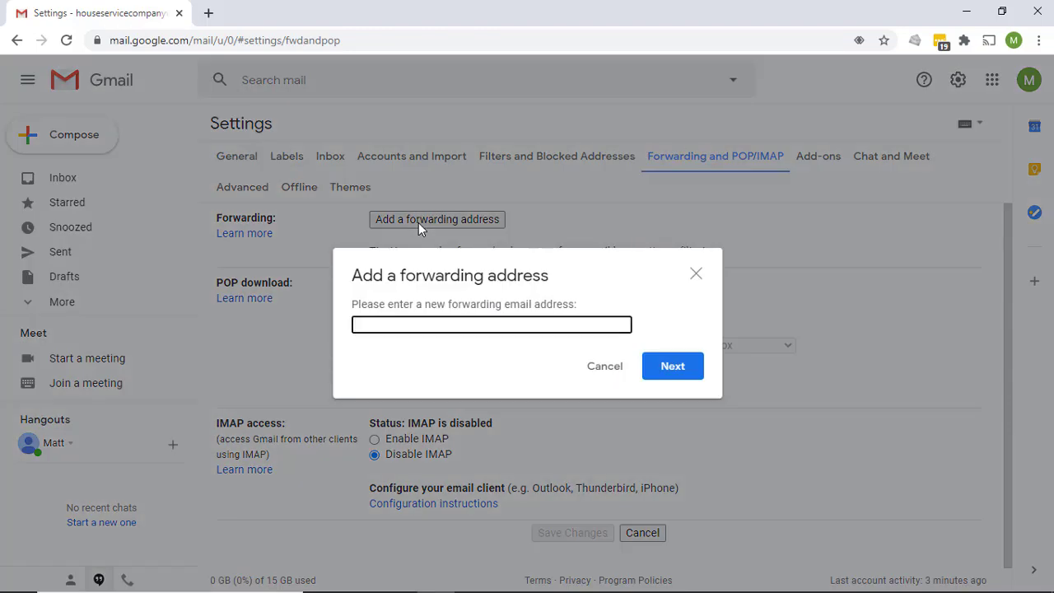
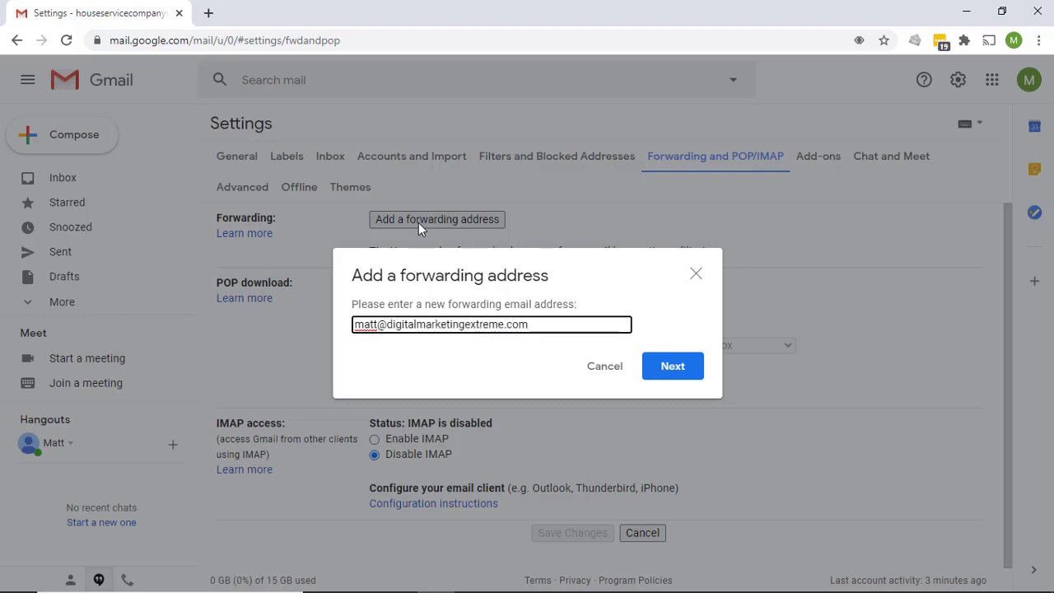
click(683, 366)
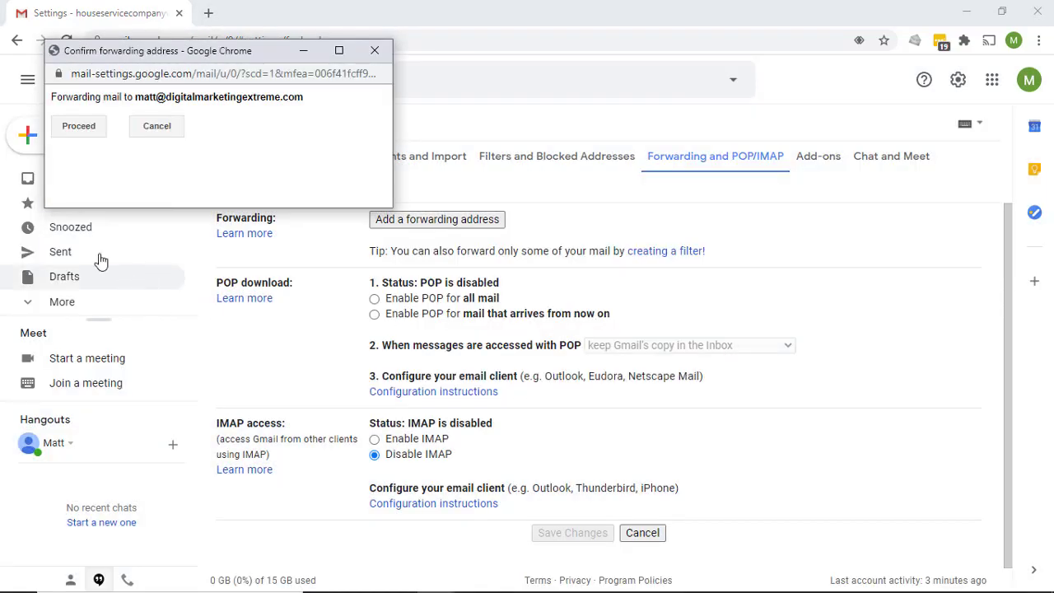
click(78, 131)
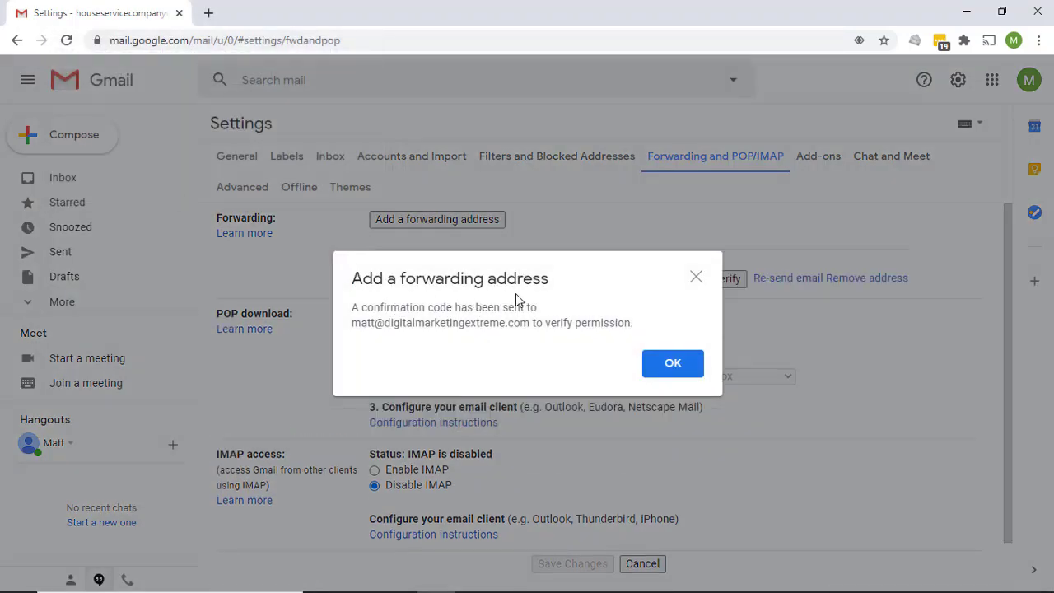
click(672, 363)
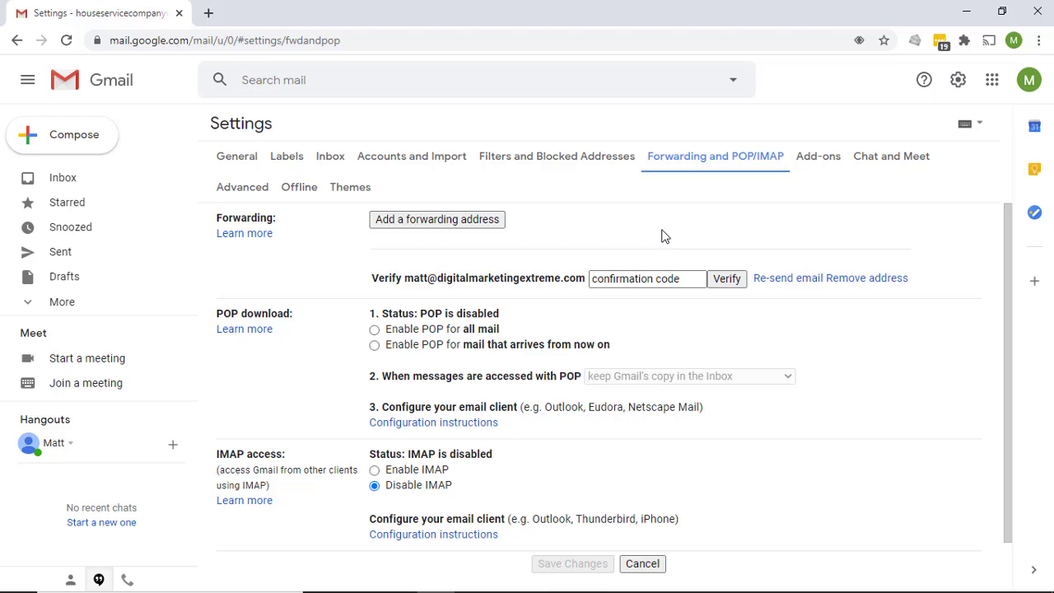
Switch to the Gmail forwarding confirmation email in the mail program, follow its link, confirm the request and close the confirmation page
key(alt+Tab)
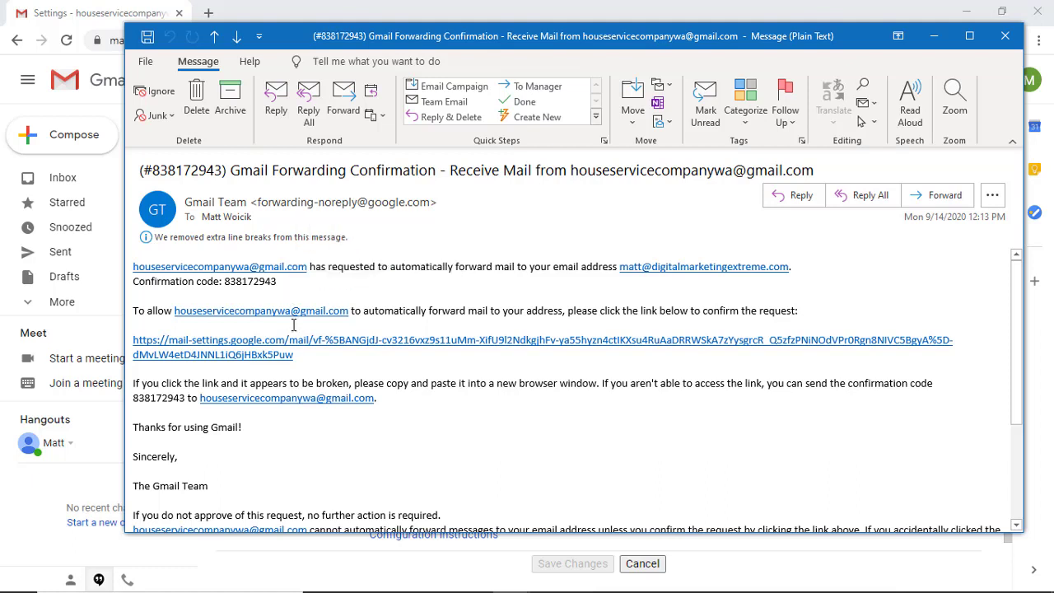
click(265, 356)
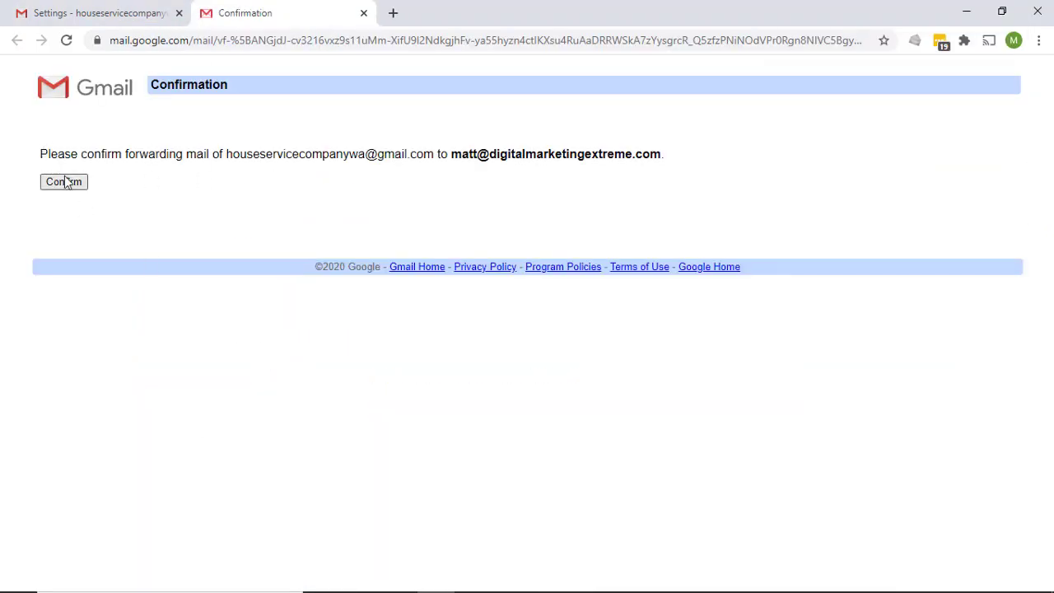
click(64, 182)
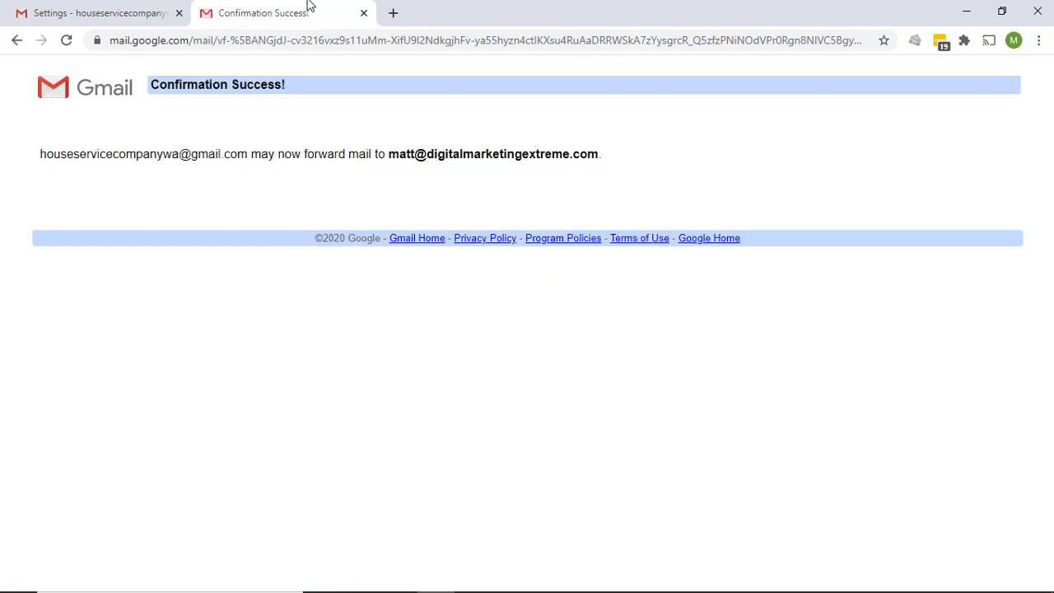
click(361, 14)
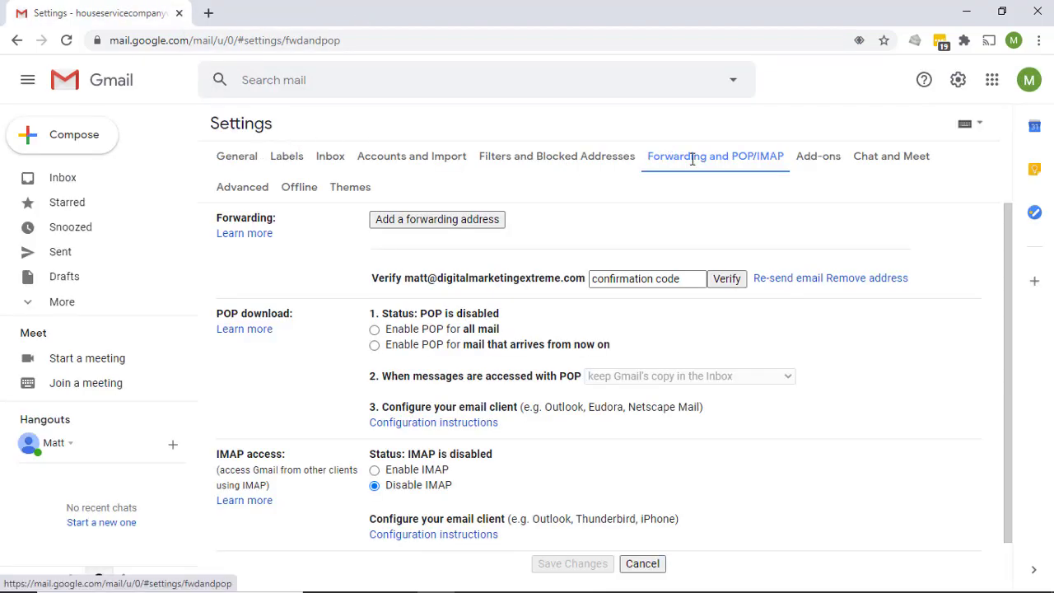
Reload the forwarding settings, enable forwarding a copy of incoming mail to the verified address, and save the changes
click(66, 40)
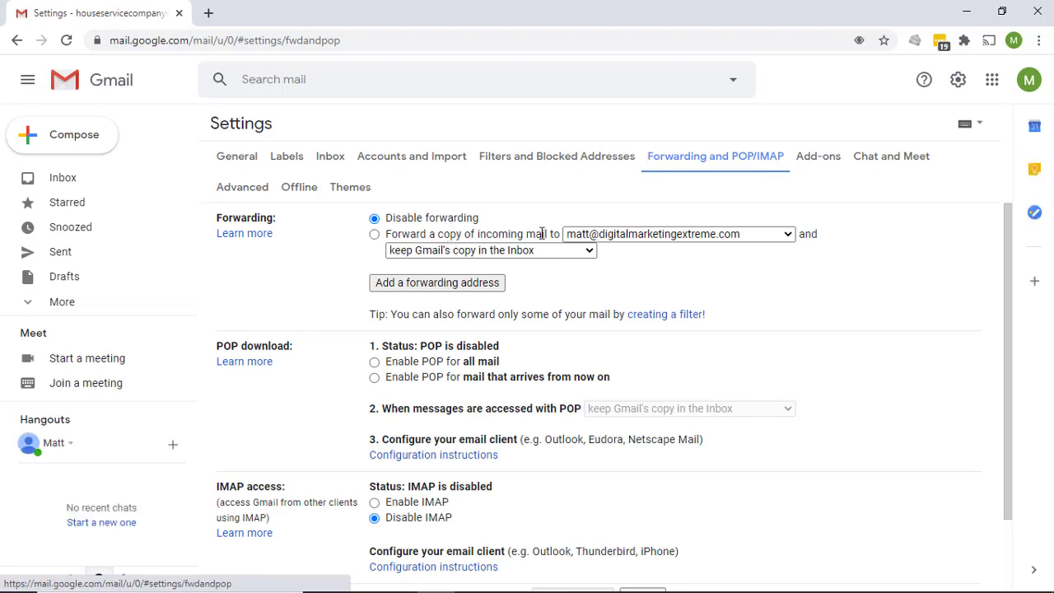
click(374, 235)
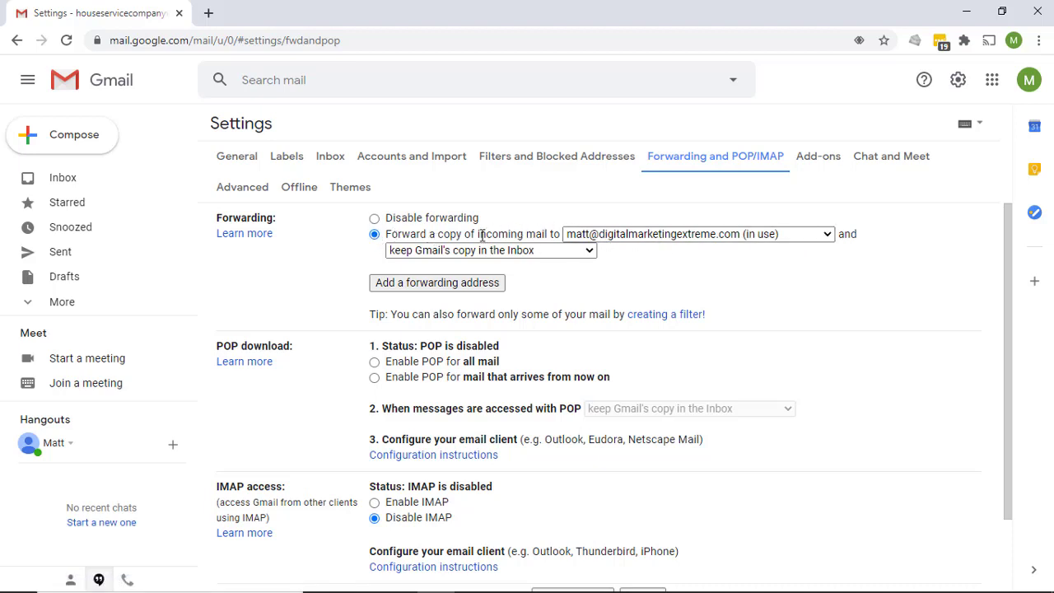
scroll(659, 308, down, 2)
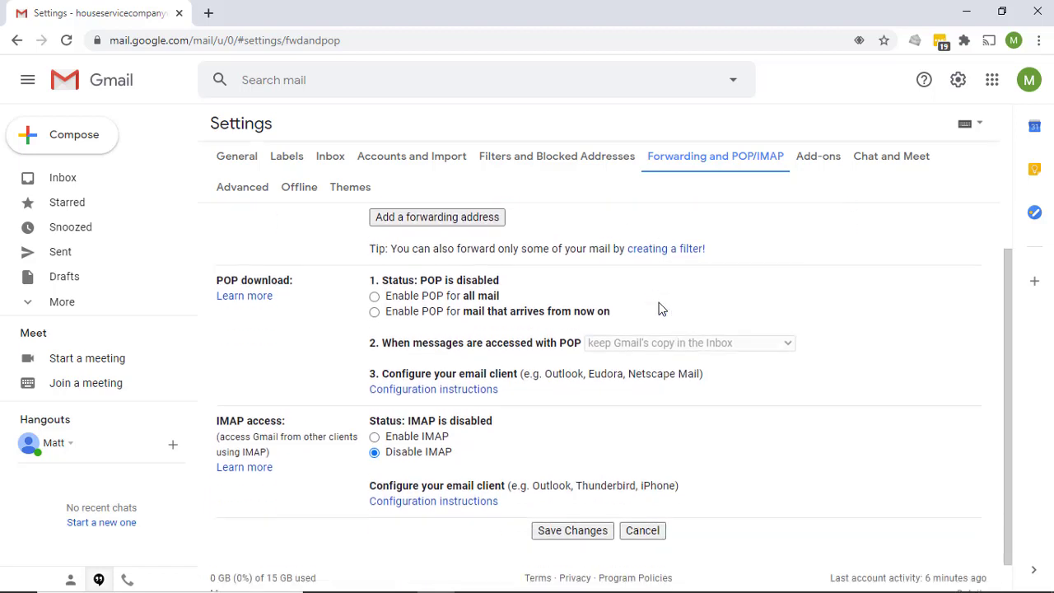
click(569, 507)
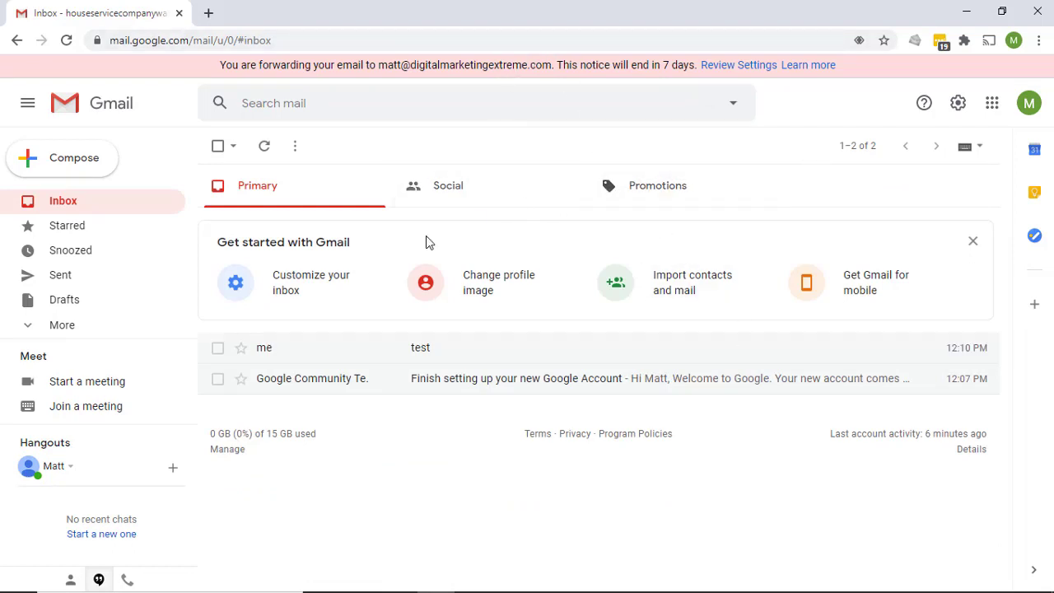
Compose an email to the account's own Gmail address with the subject "test of forwarding" and send it
click(71, 175)
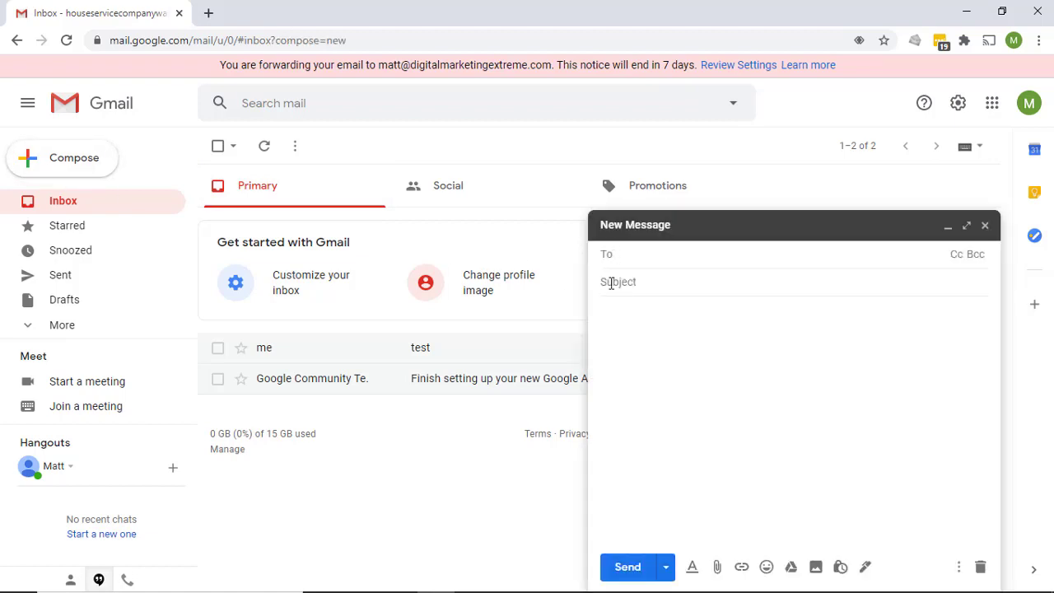
text(ho)
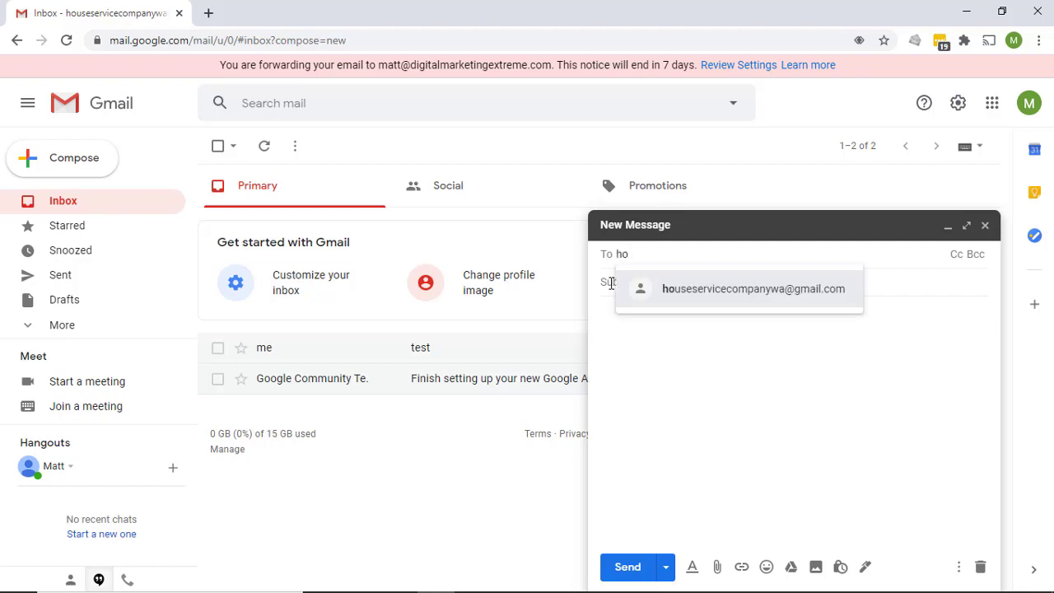
click(715, 299)
click(675, 284)
text(test o)
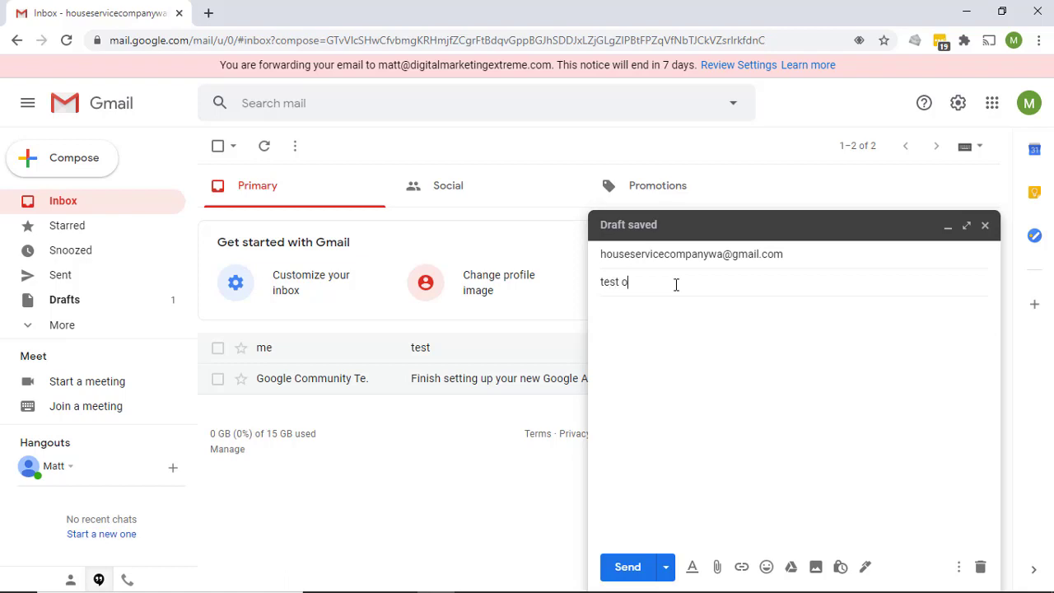
text(f forwarding)
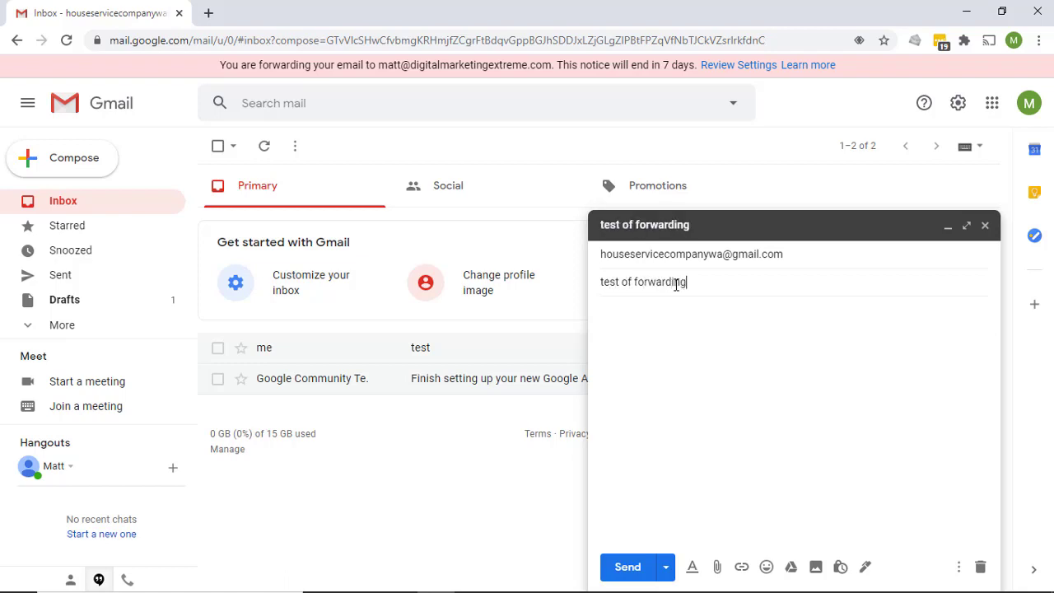
click(627, 567)
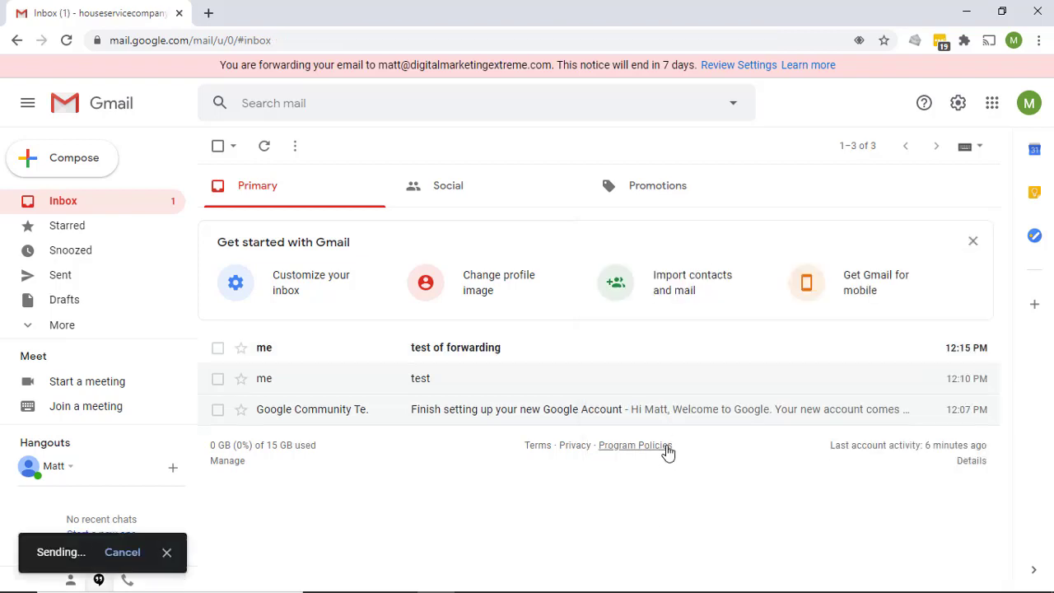